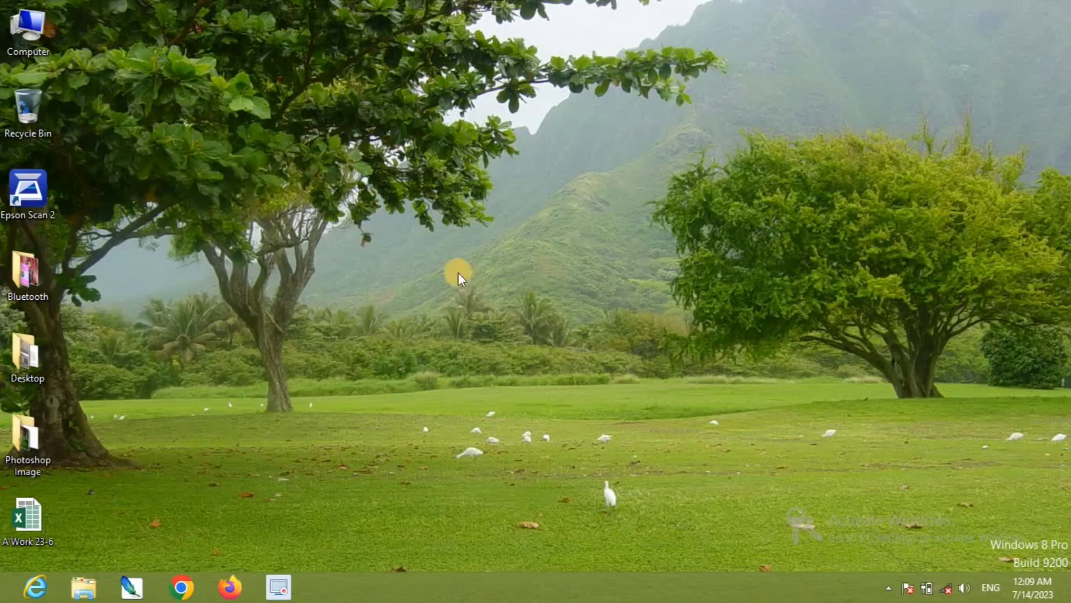
# Open the desktop's Personalization settings, apply the Windows default theme named Windows, and minimize the window to view the desktop.
pyautogui.rightClick(444, 193)
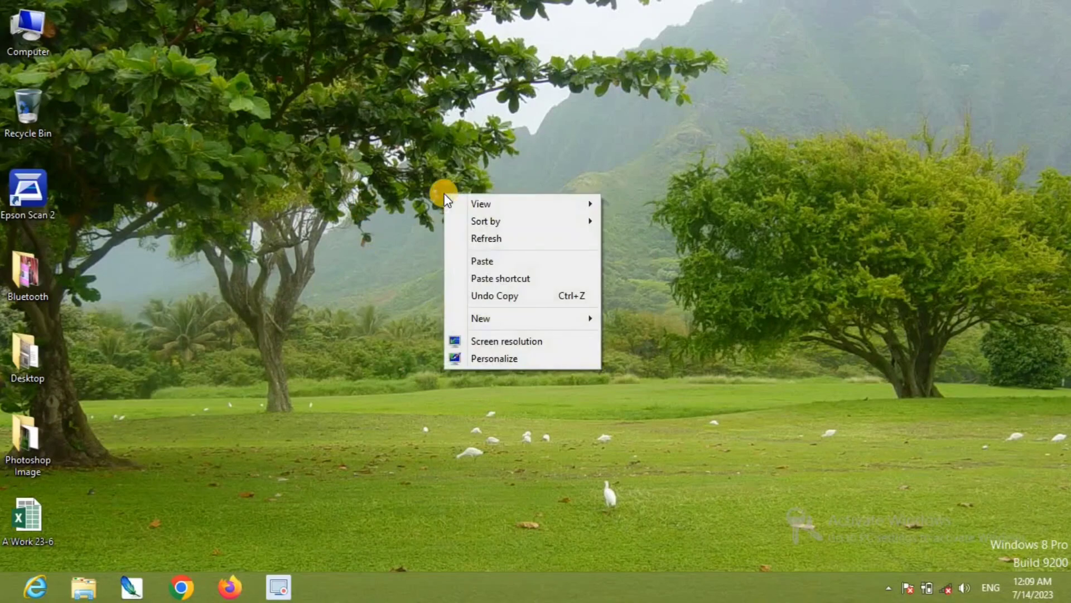
pyautogui.click(492, 360)
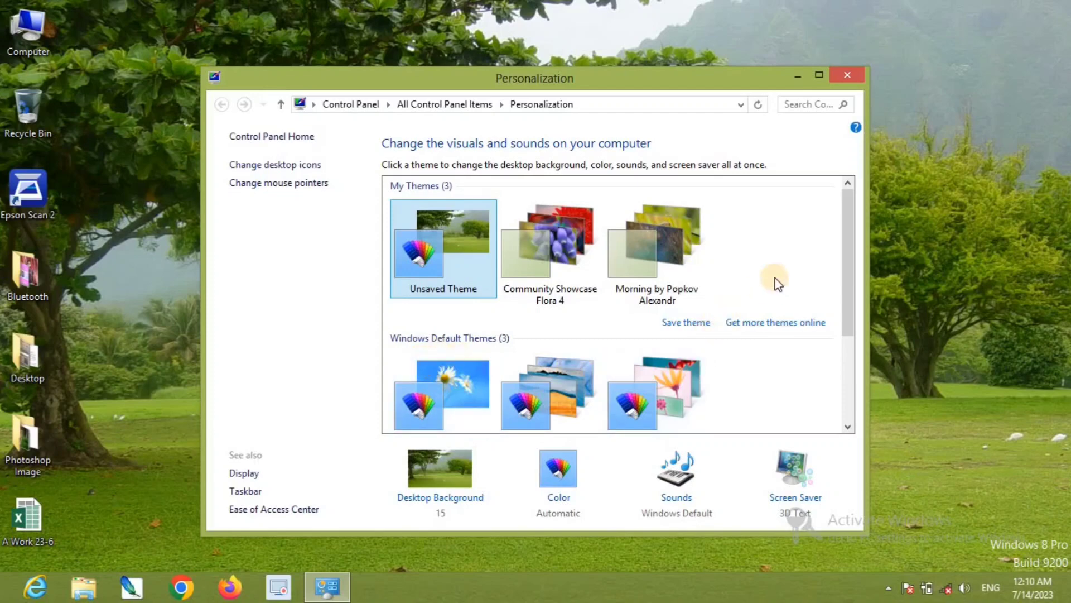
pyautogui.scroll(-2, 846, 248)
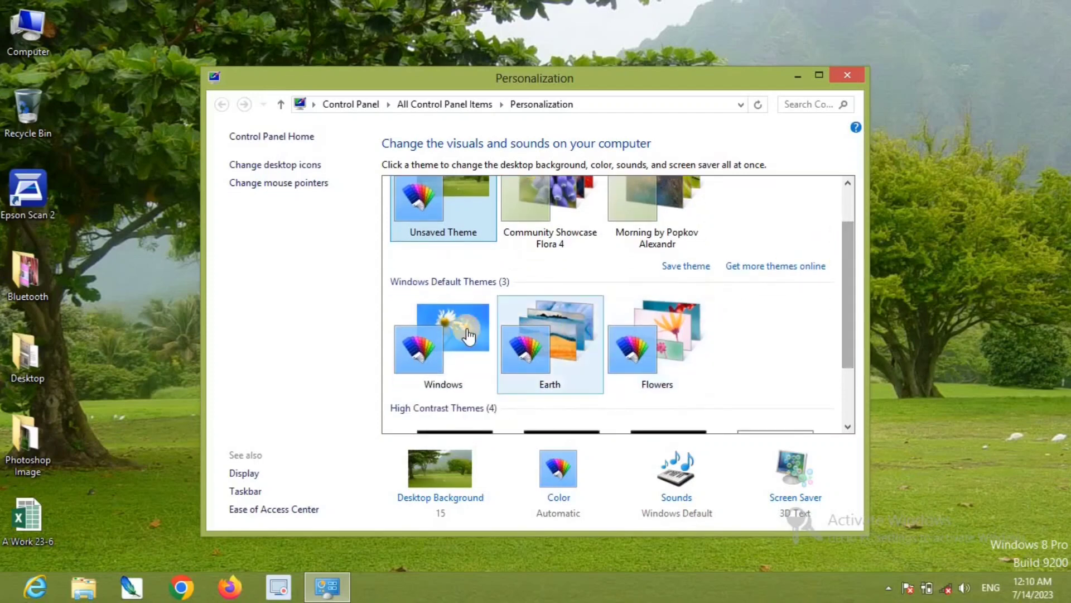
pyautogui.click(459, 329)
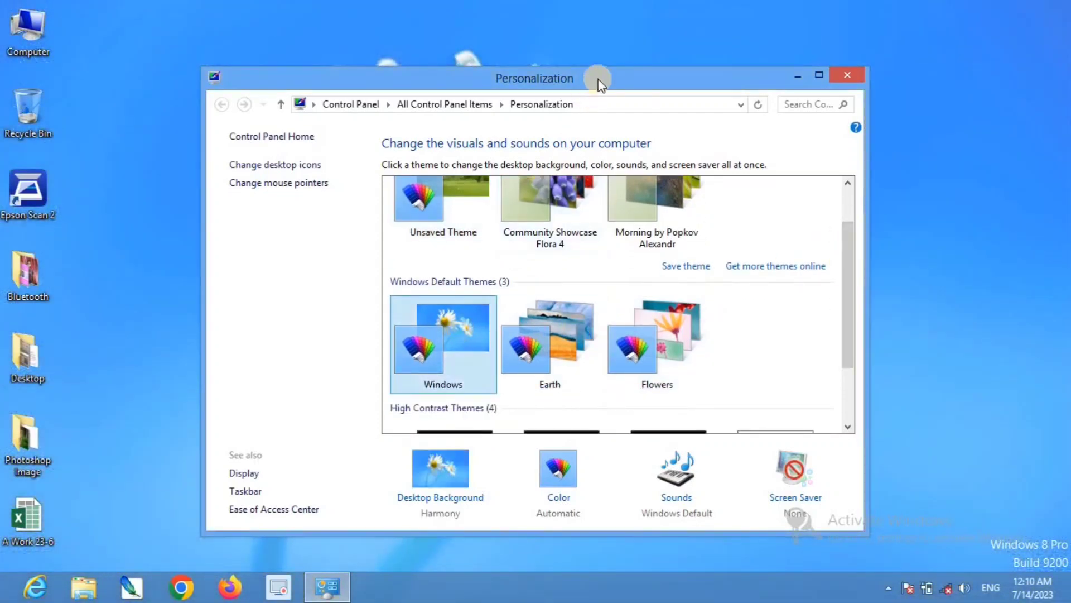
pyautogui.click(790, 75)
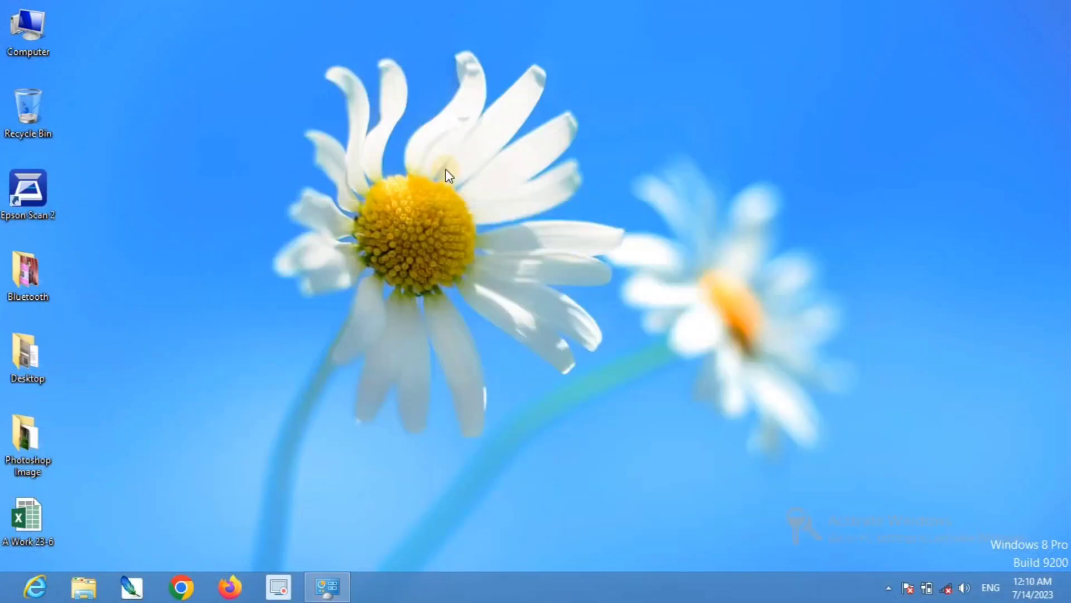
# Restore the Personalization window and apply the Earth theme followed by the Flowers theme.
pyautogui.click(341, 597)
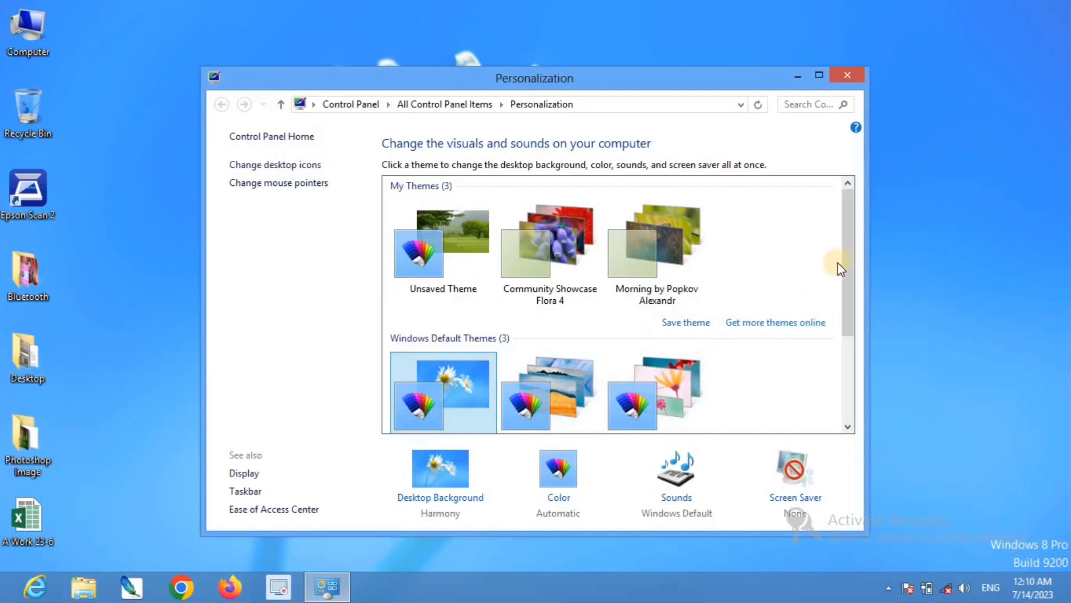
pyautogui.moveTo(841, 259); pyautogui.dragTo(842, 308)
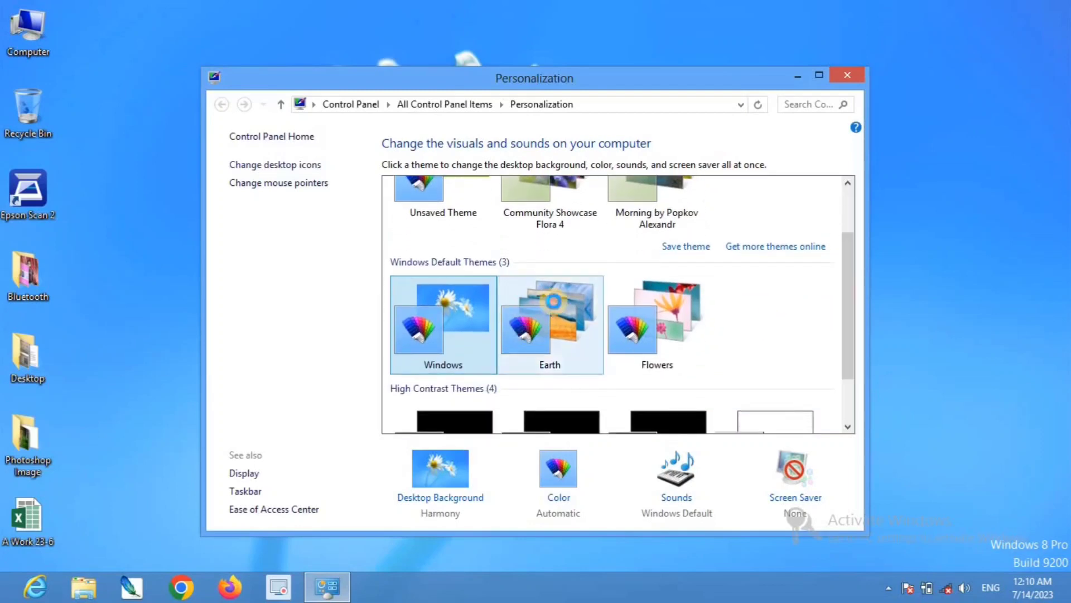
pyautogui.click(554, 301)
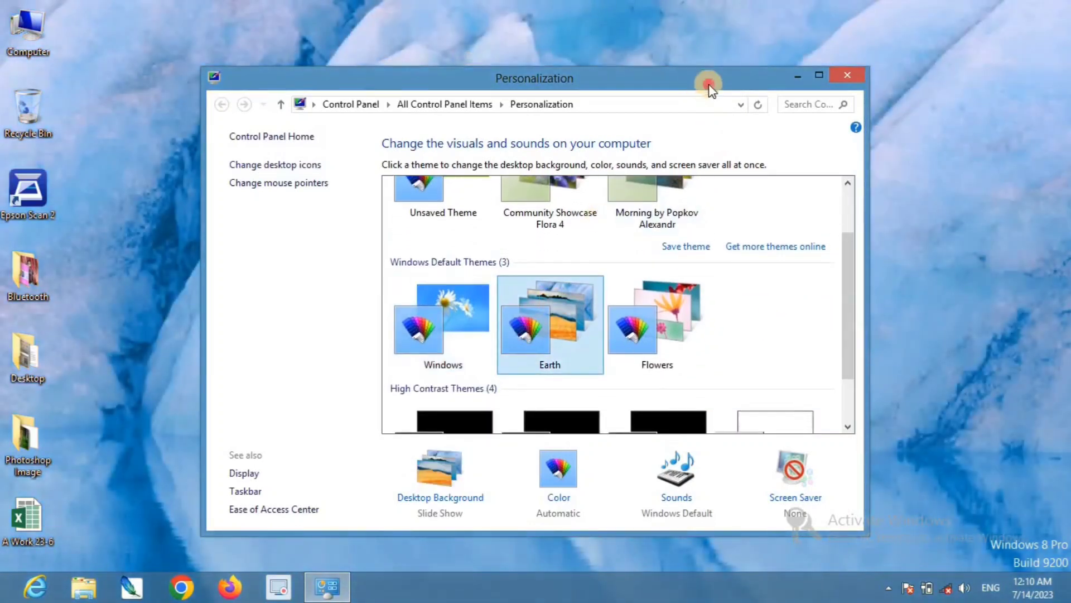
pyautogui.moveTo(708, 84); pyautogui.dragTo(677, 60)
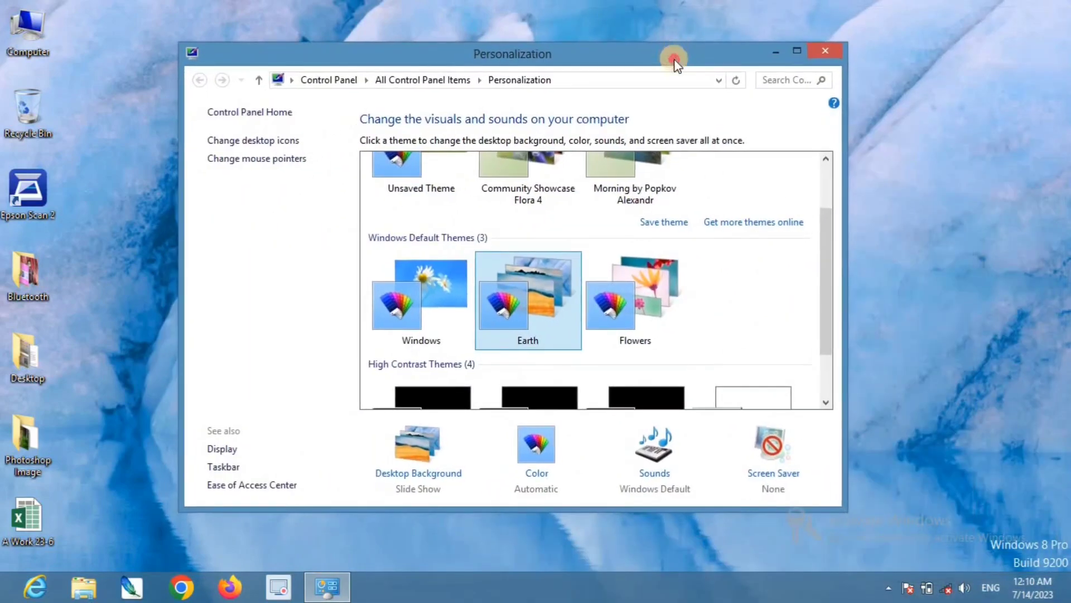
pyautogui.click(648, 277)
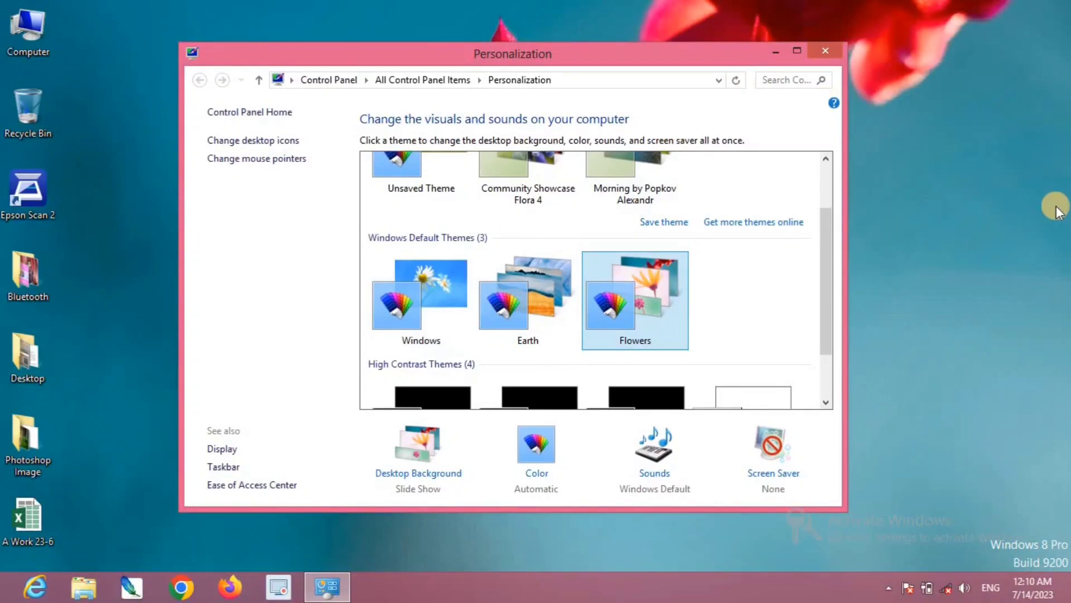
# Set picture 1 from the Photoshop Image folder as the only desktop background, save the change and minimize the window.
pyautogui.click(447, 474)
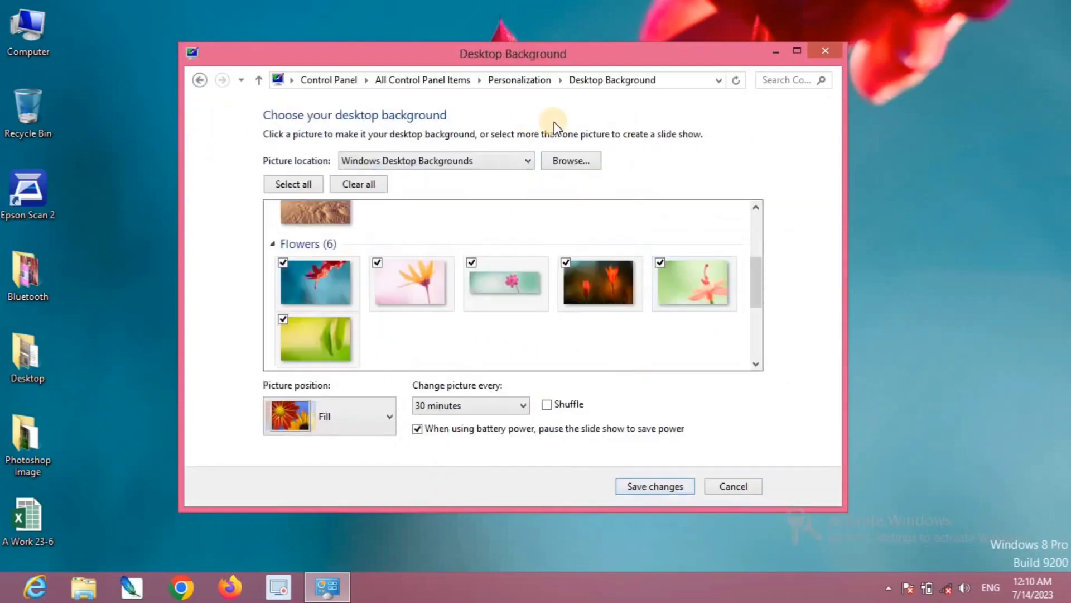
pyautogui.click(574, 162)
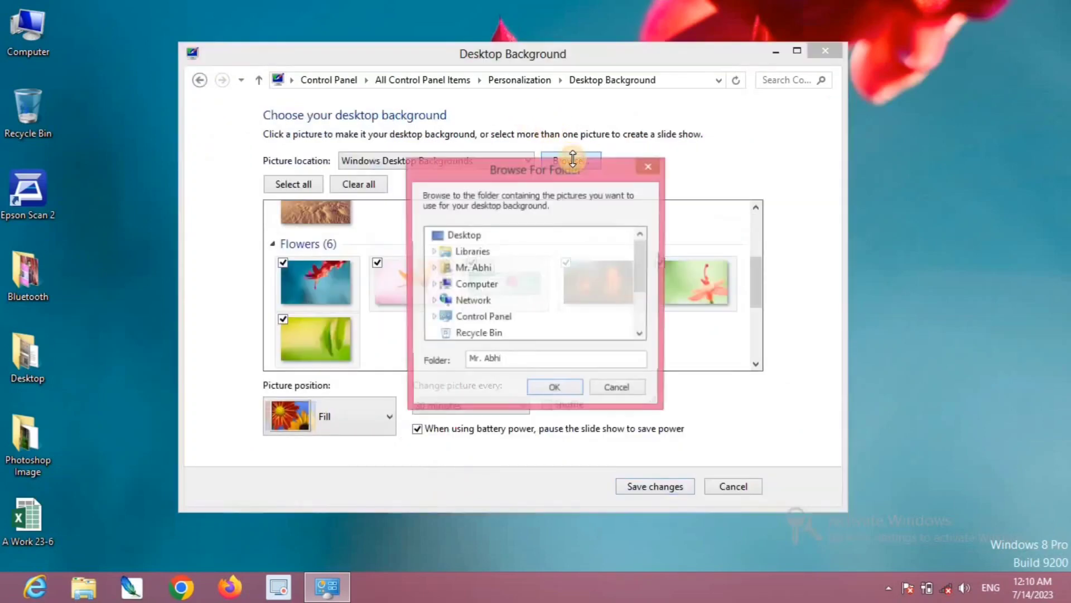
pyautogui.moveTo(643, 278); pyautogui.dragTo(641, 311)
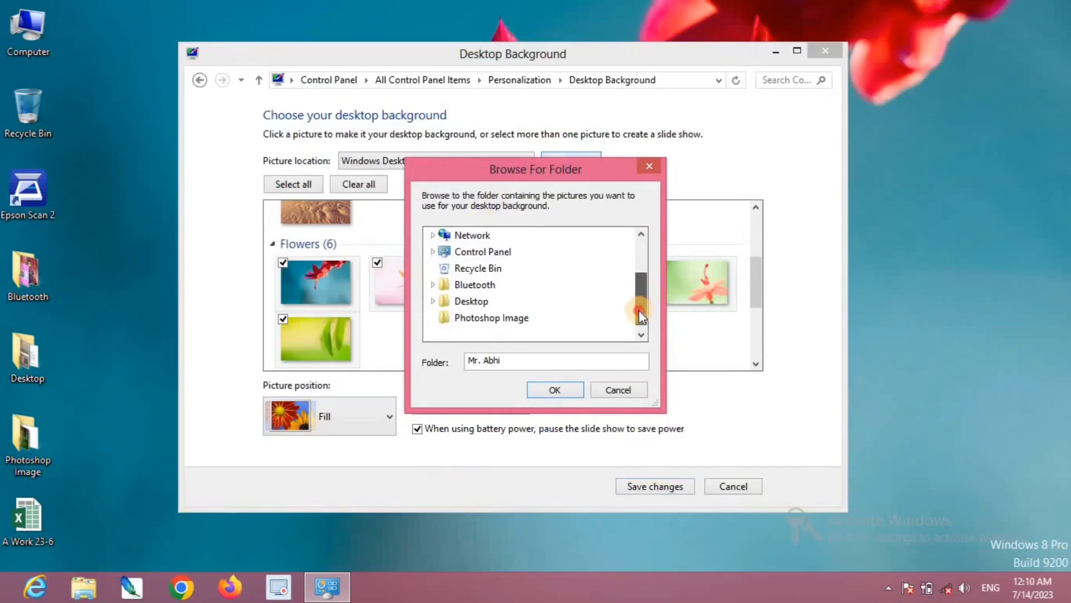
pyautogui.click(484, 322)
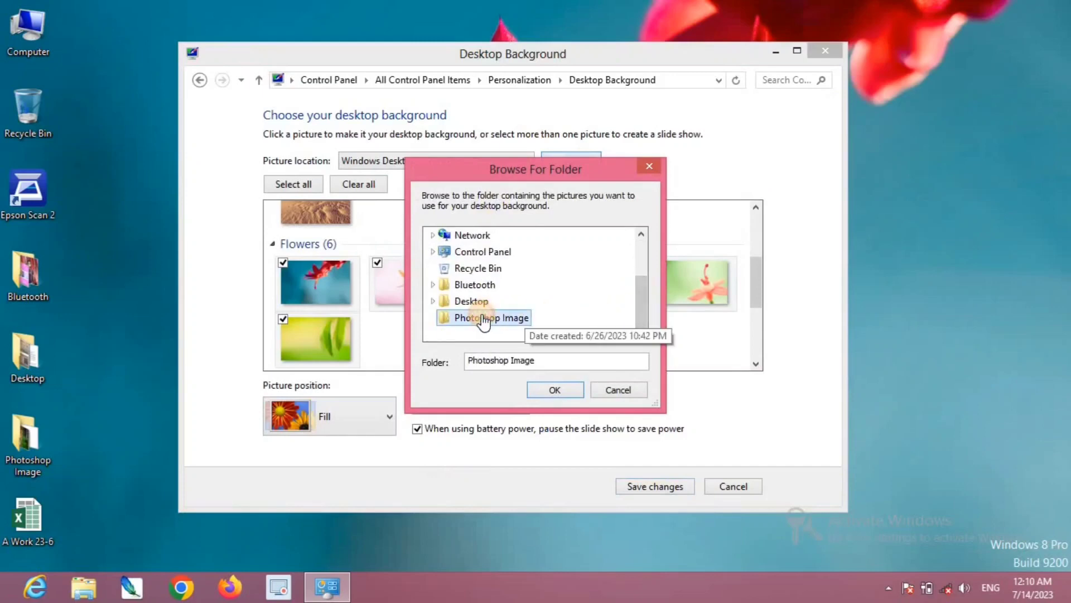
pyautogui.click(542, 393)
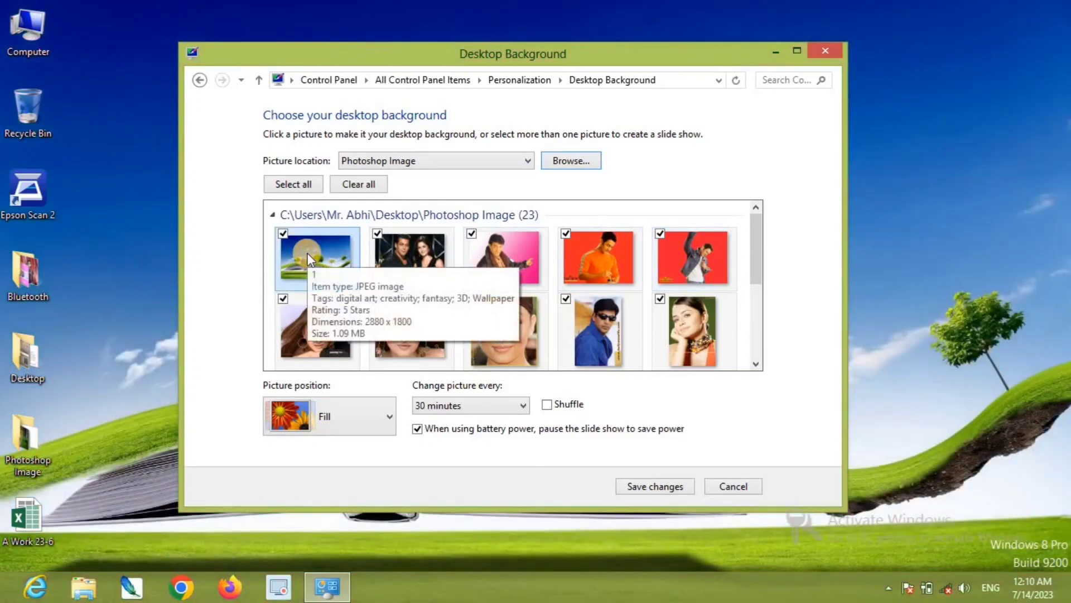
pyautogui.click(307, 253)
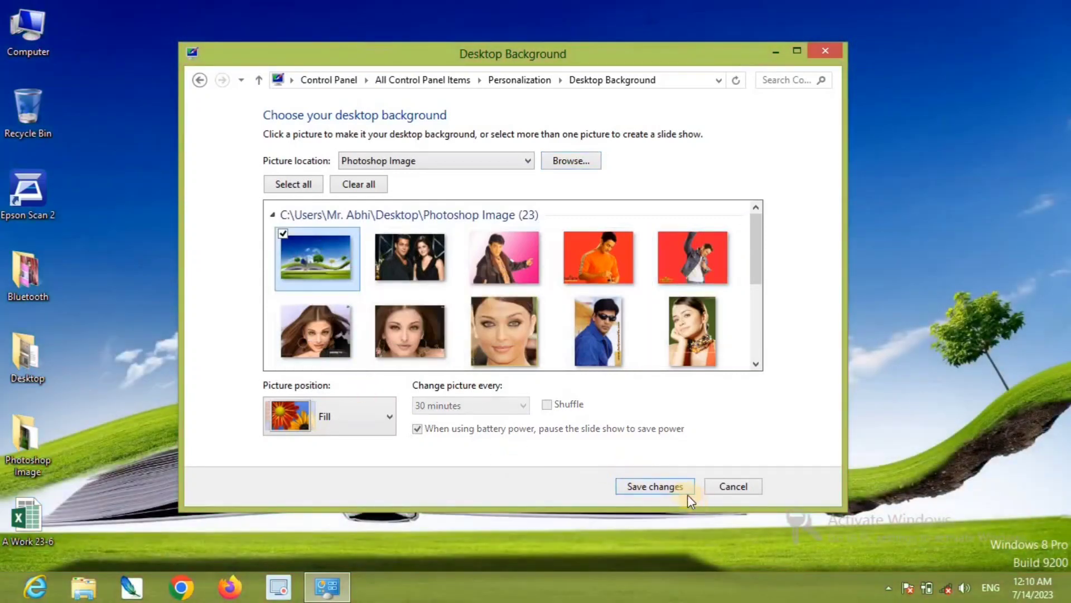
pyautogui.click(669, 488)
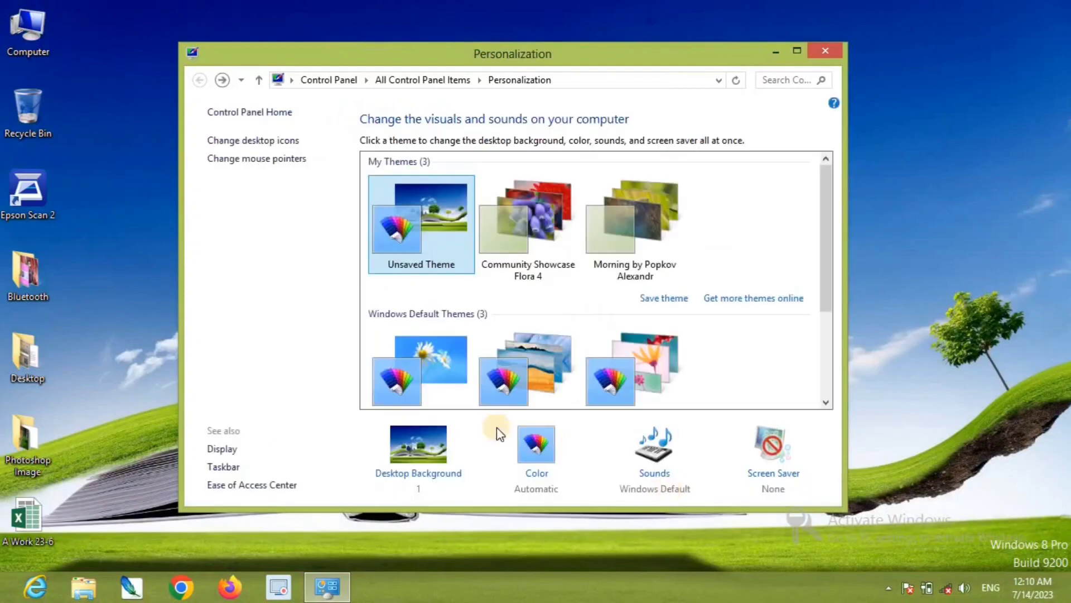
pyautogui.click(777, 50)
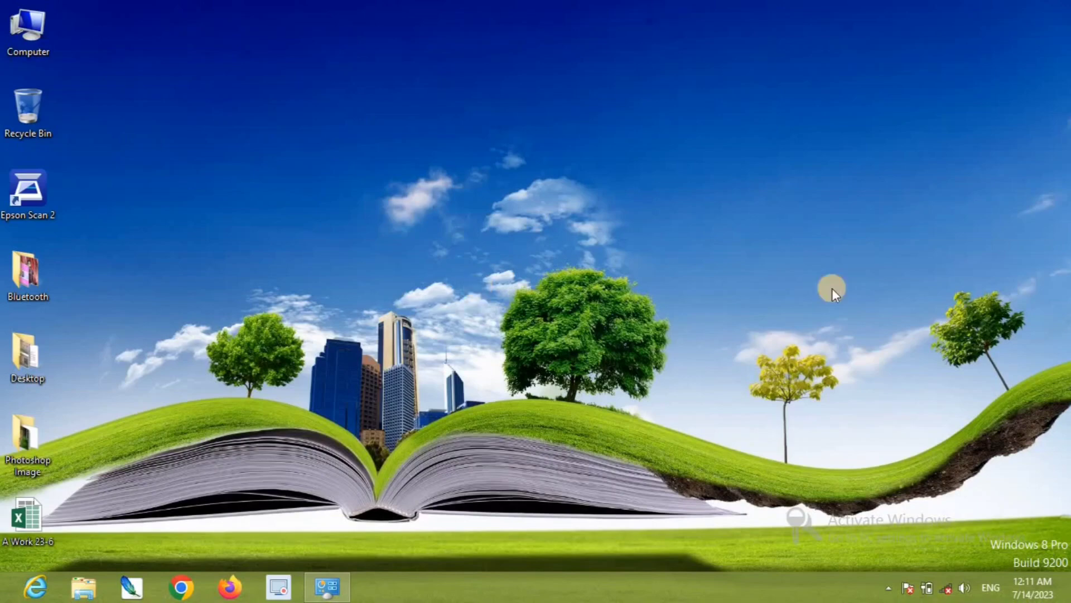
# Open the Photoshop Image folder on the desktop, set picture 15 as the desktop background, and close the folder.
pyautogui.doubleClick(31, 450)
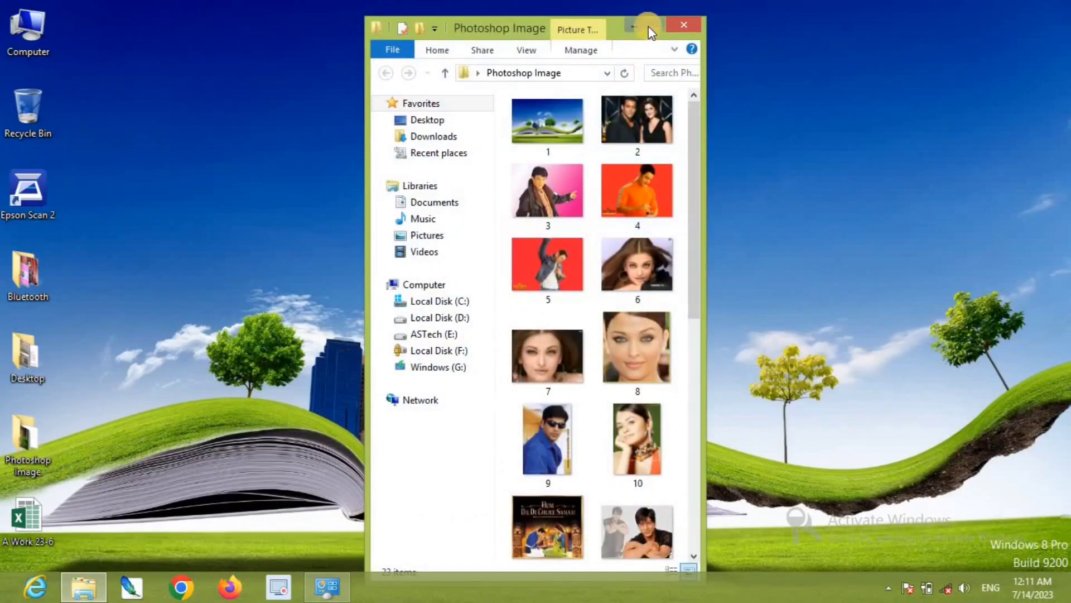
pyautogui.click(654, 25)
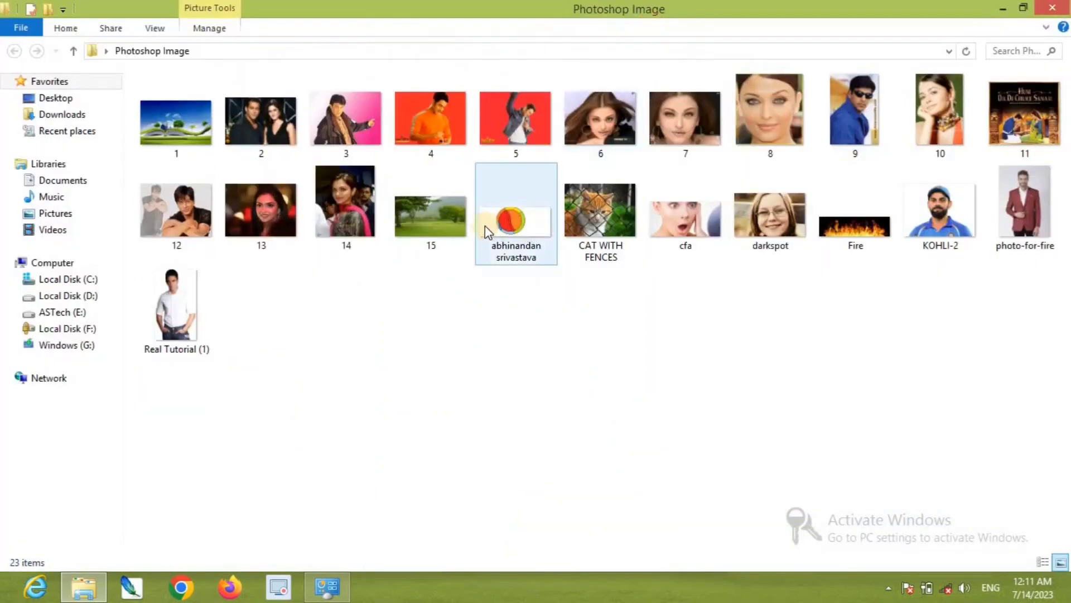
pyautogui.rightClick(419, 209)
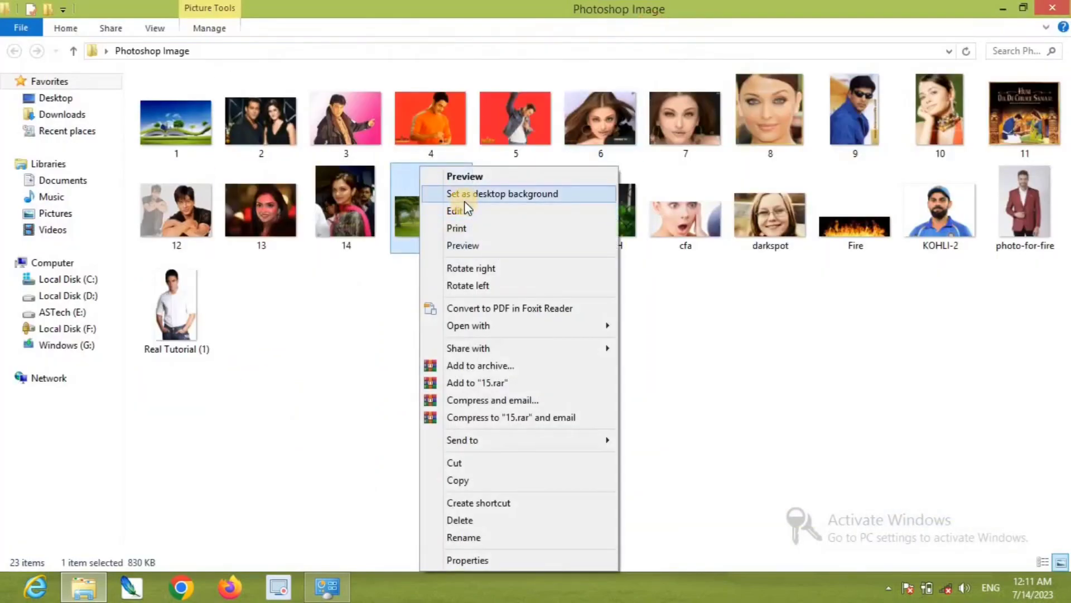
pyautogui.click(522, 193)
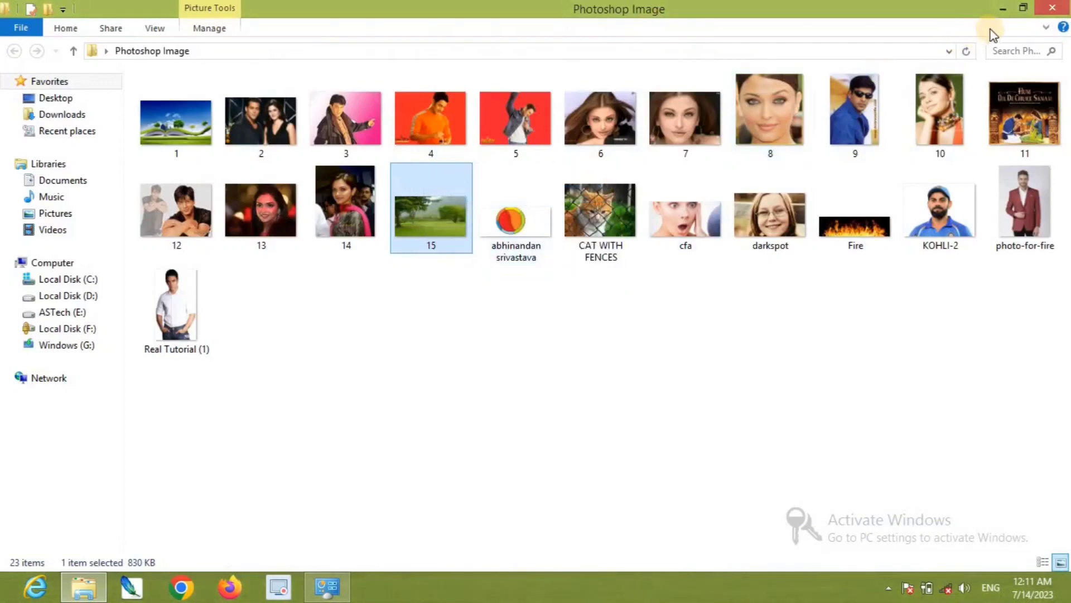
pyautogui.click(1050, 9)
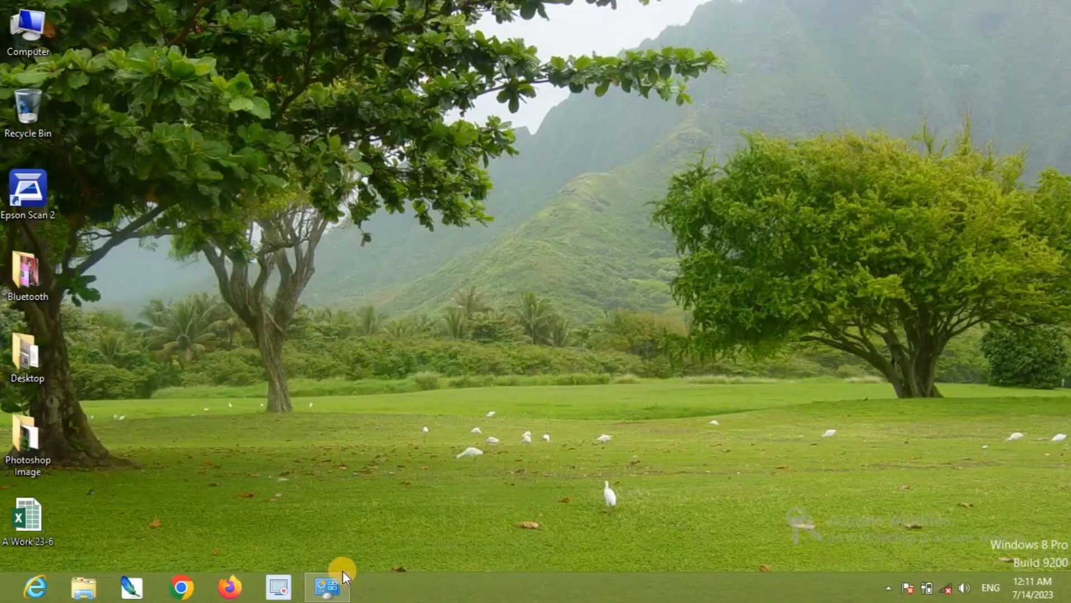
# Return to the Desktop Background settings and choose the Photoshop Image folder as the picture location.
pyautogui.click(339, 584)
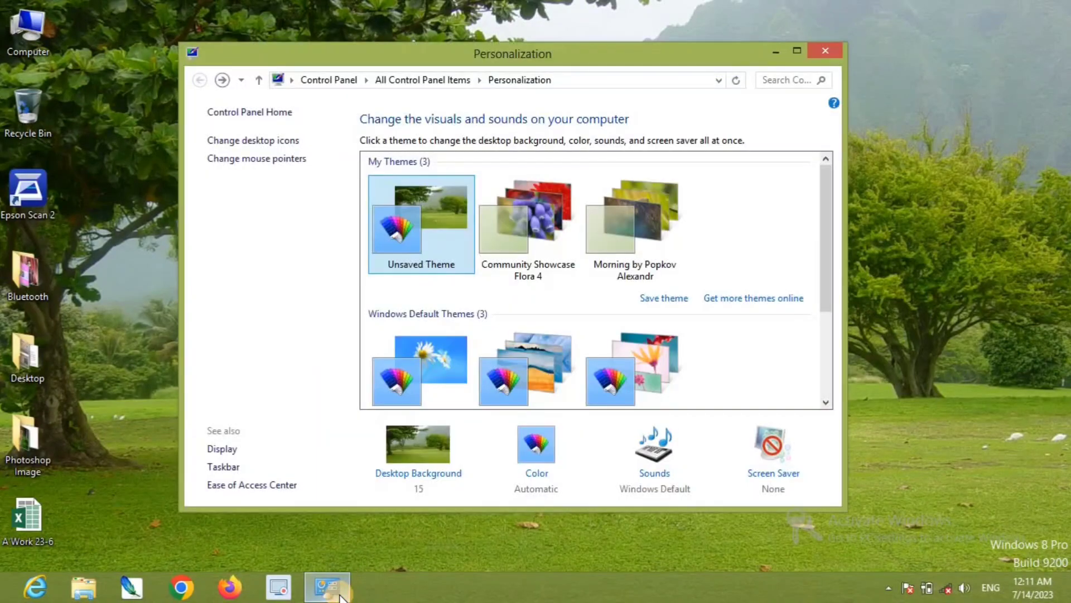
pyautogui.click(431, 473)
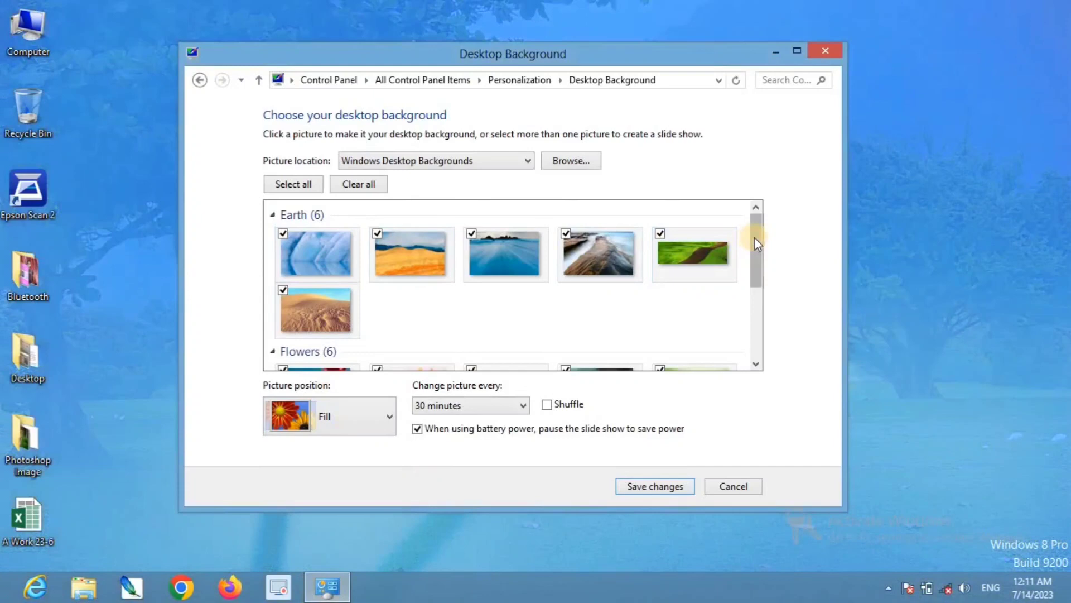
pyautogui.moveTo(754, 237)
pyautogui.mouseDown()
pyautogui.moveTo(756, 330)
pyautogui.moveTo(755, 215)
pyautogui.mouseUp()
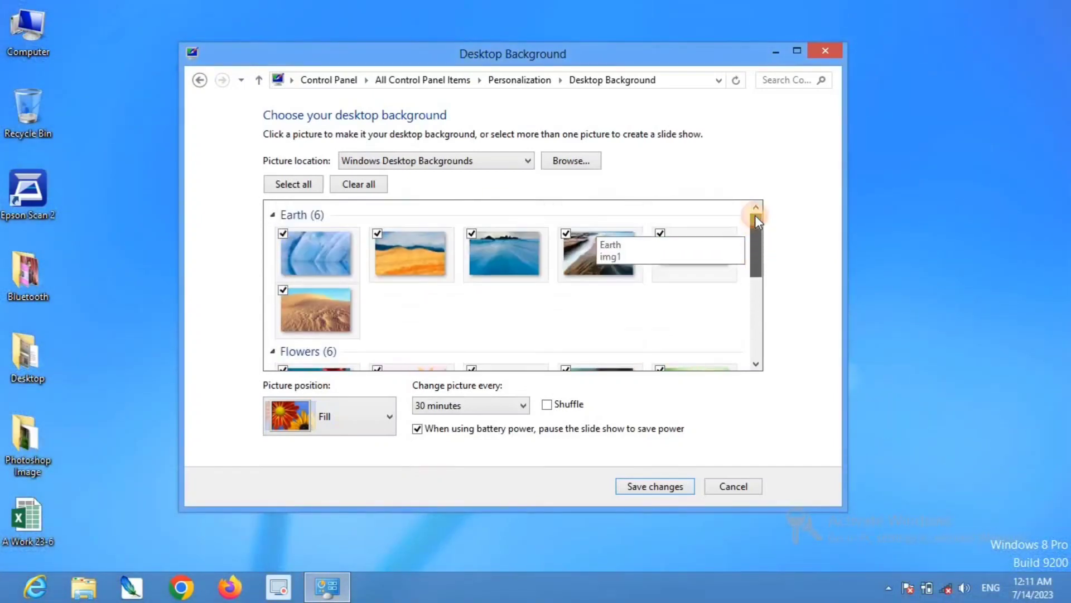
pyautogui.click(564, 162)
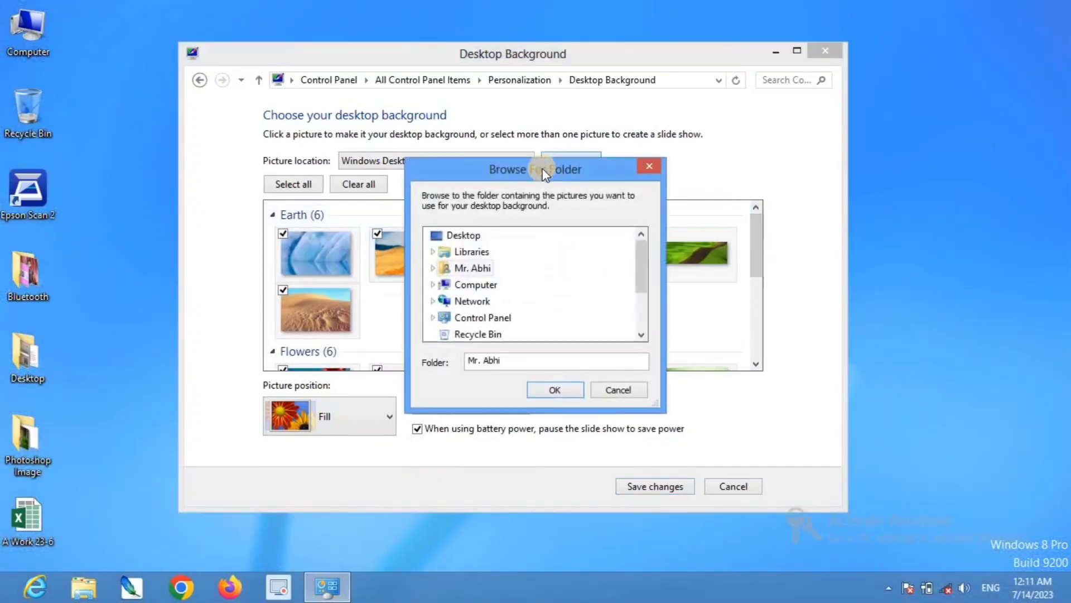
pyautogui.moveTo(641, 258); pyautogui.dragTo(639, 309)
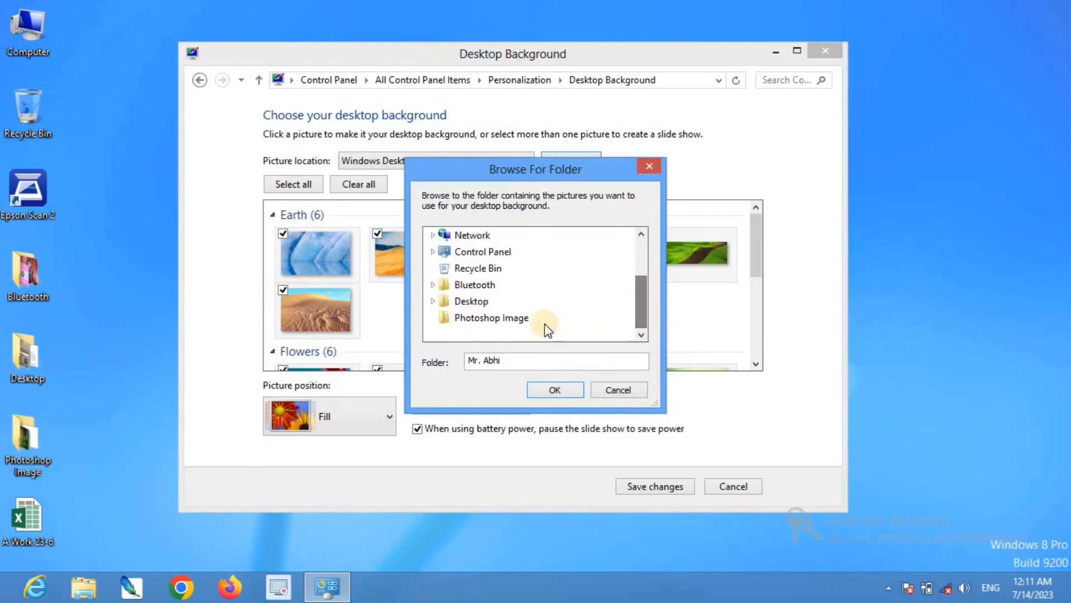
pyautogui.click(521, 321)
pyautogui.click(545, 391)
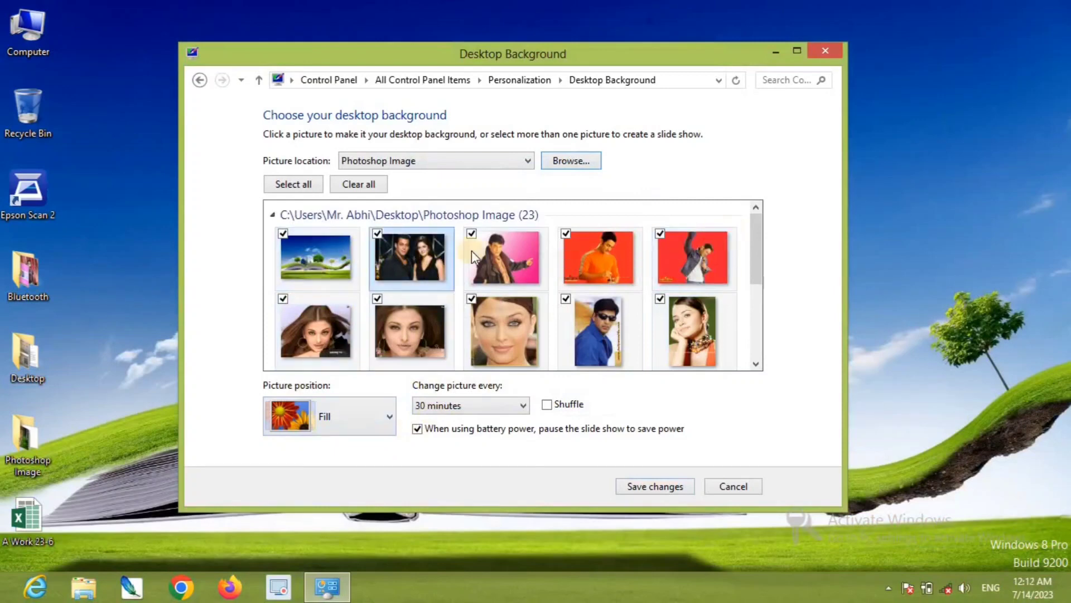
# Select all pictures in the folder for a slide show, set the picture to change every 10 seconds, and save the changes.
pyautogui.moveTo(756, 243); pyautogui.dragTo(622, 219)
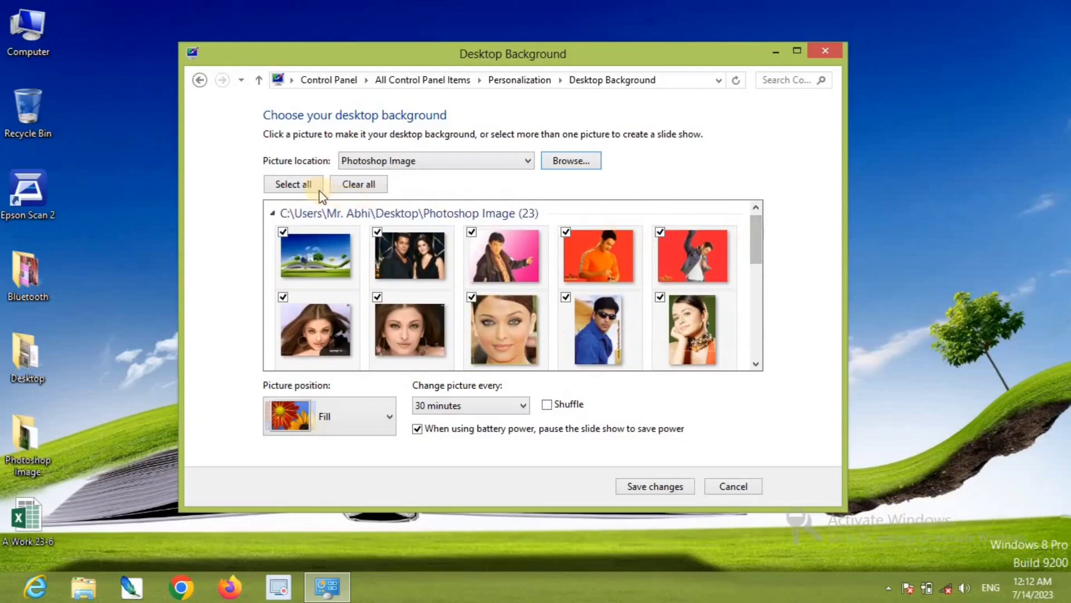
pyautogui.click(292, 184)
pyautogui.click(318, 244)
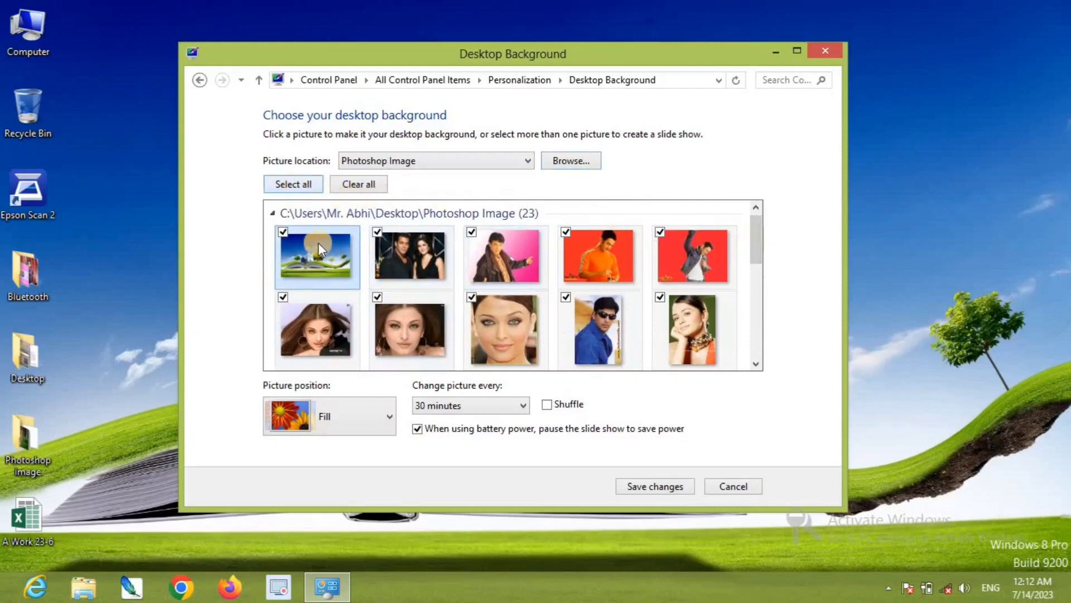
pyautogui.click(295, 184)
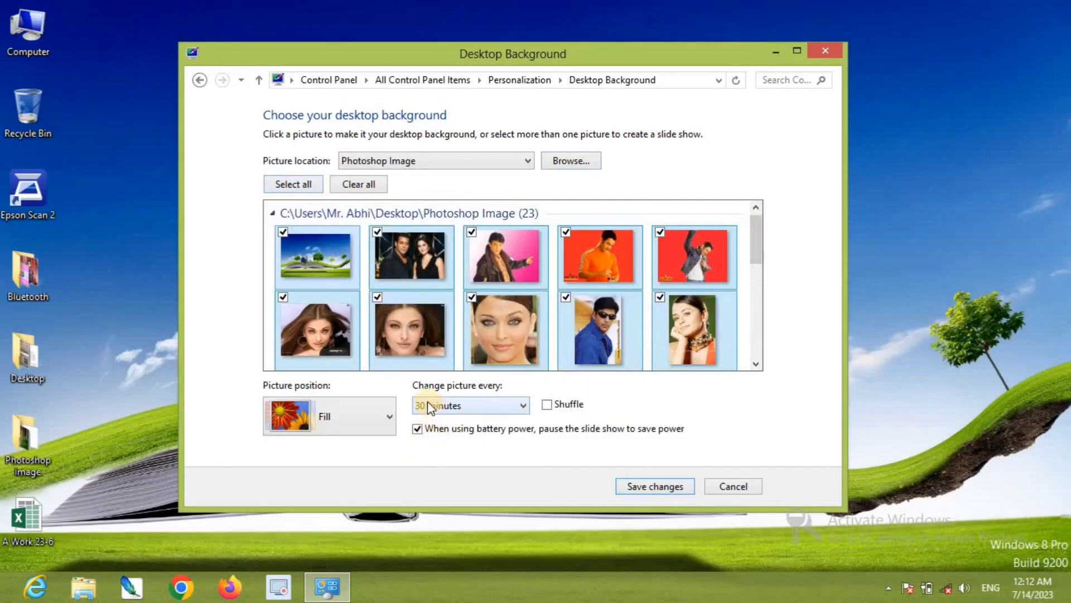
pyautogui.click(469, 409)
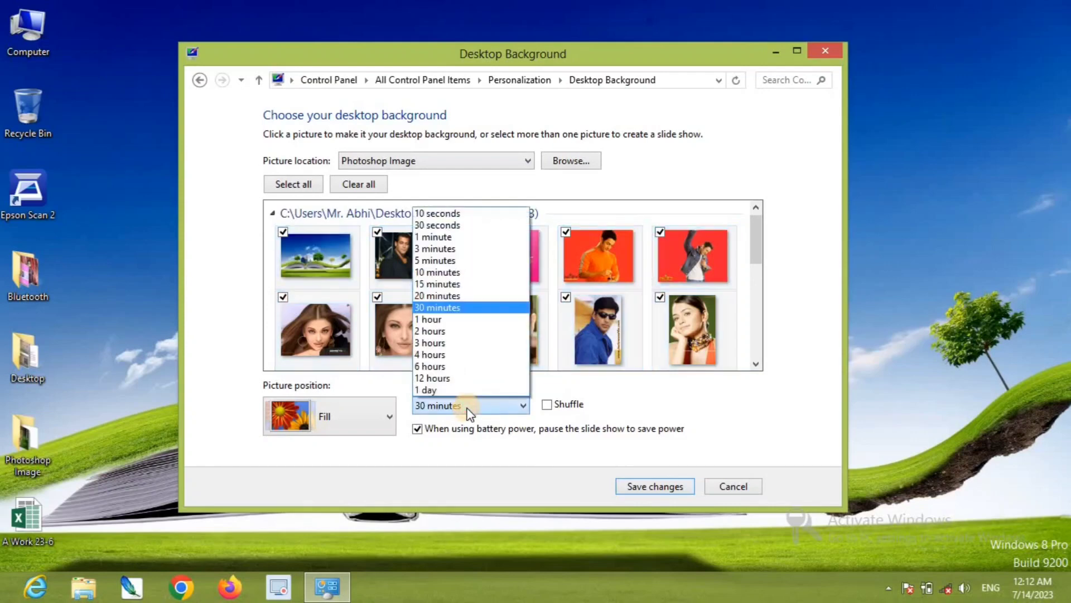
pyautogui.click(462, 212)
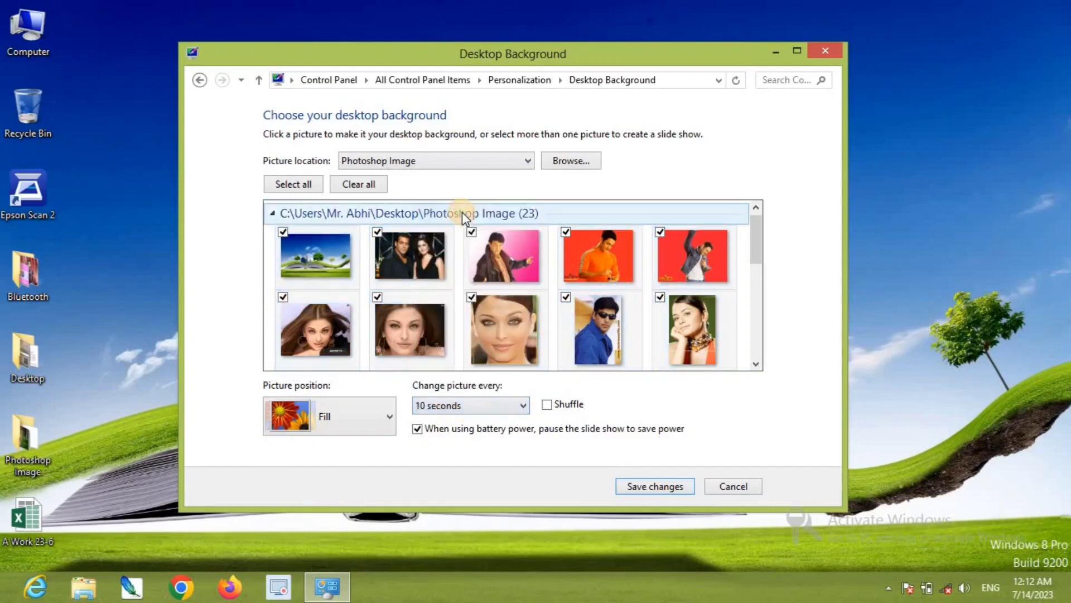
pyautogui.click(642, 487)
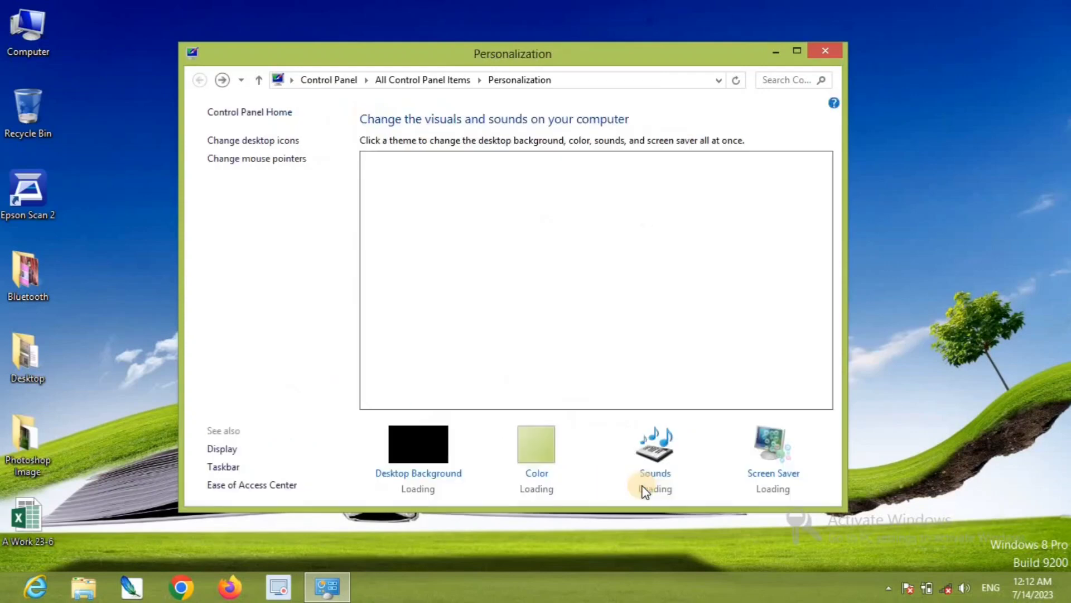
# Close the Personalization window to watch the desktop slide show, reopen it from the desktop, and minimize it.
pyautogui.click(825, 50)
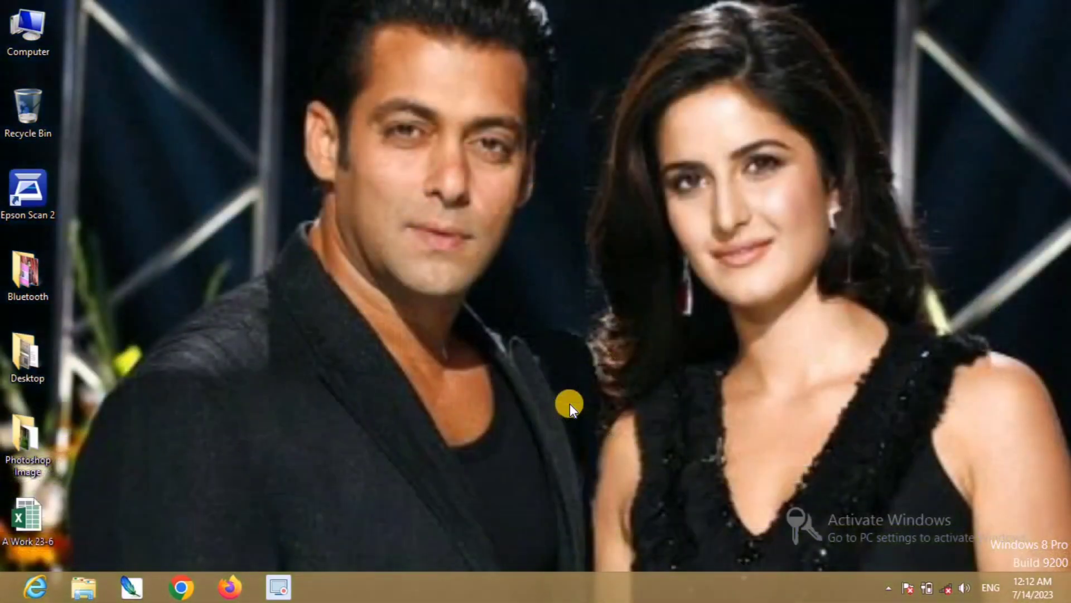
pyautogui.rightClick(566, 240)
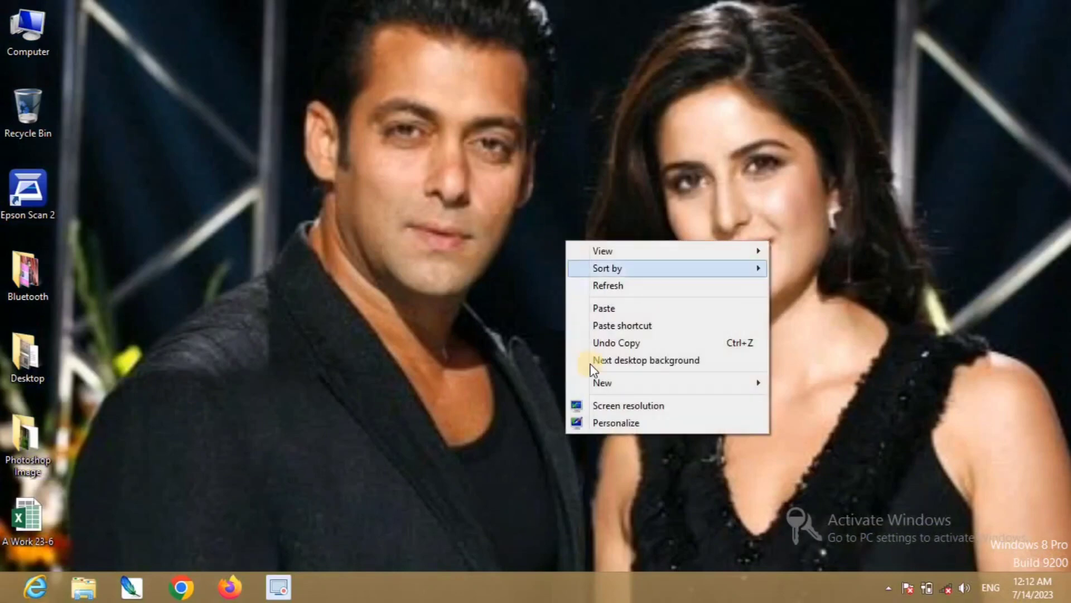
pyautogui.click(621, 428)
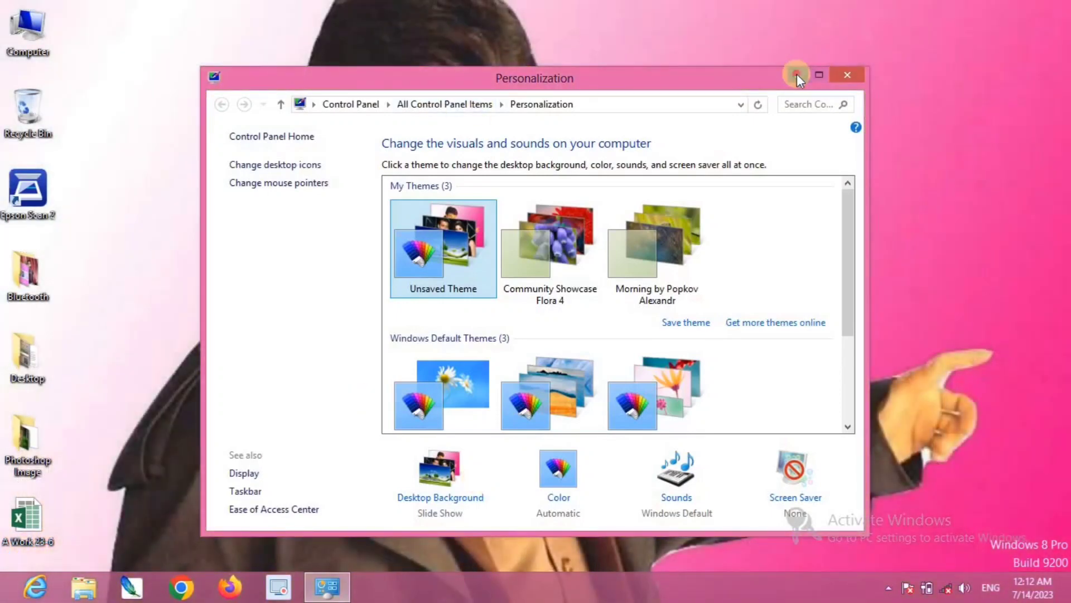
pyautogui.click(797, 75)
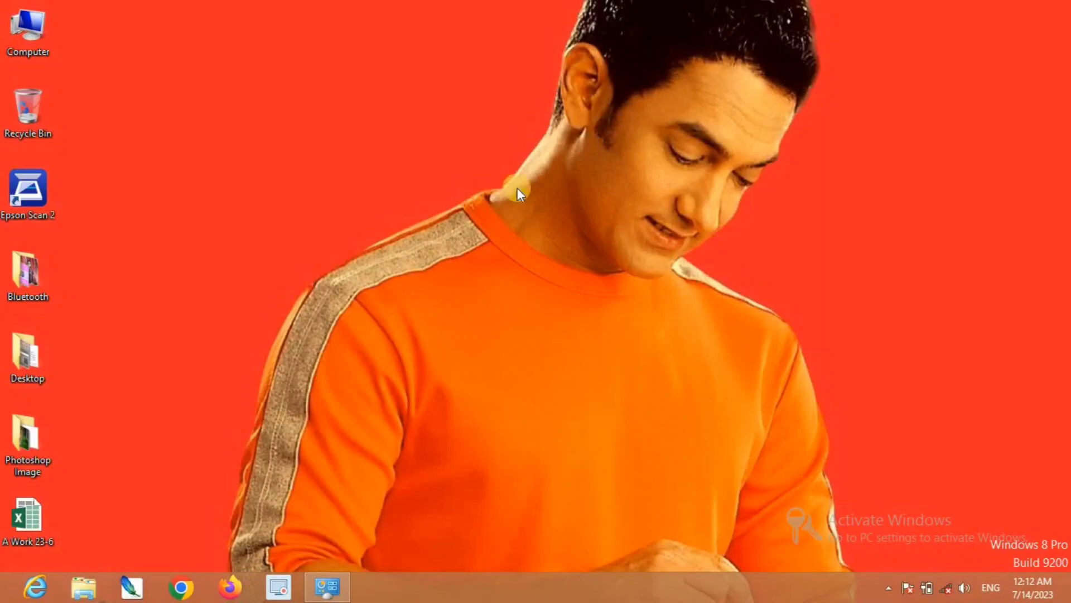
# Bring back the Personalization window from the desktop and open the Screen Saver settings.
pyautogui.rightClick(447, 176)
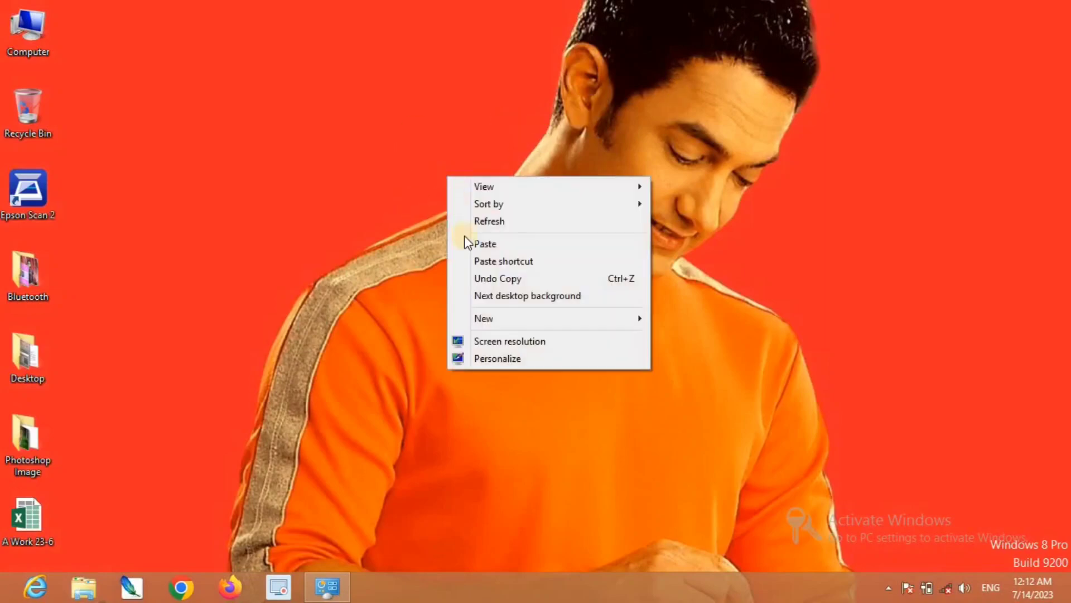
pyautogui.click(493, 356)
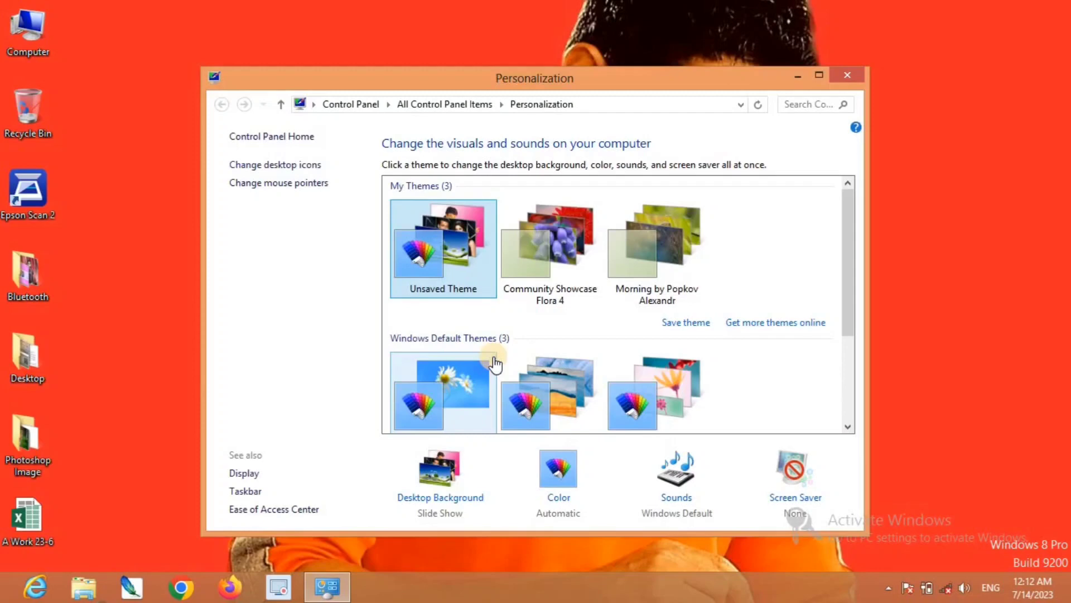
pyautogui.click(796, 498)
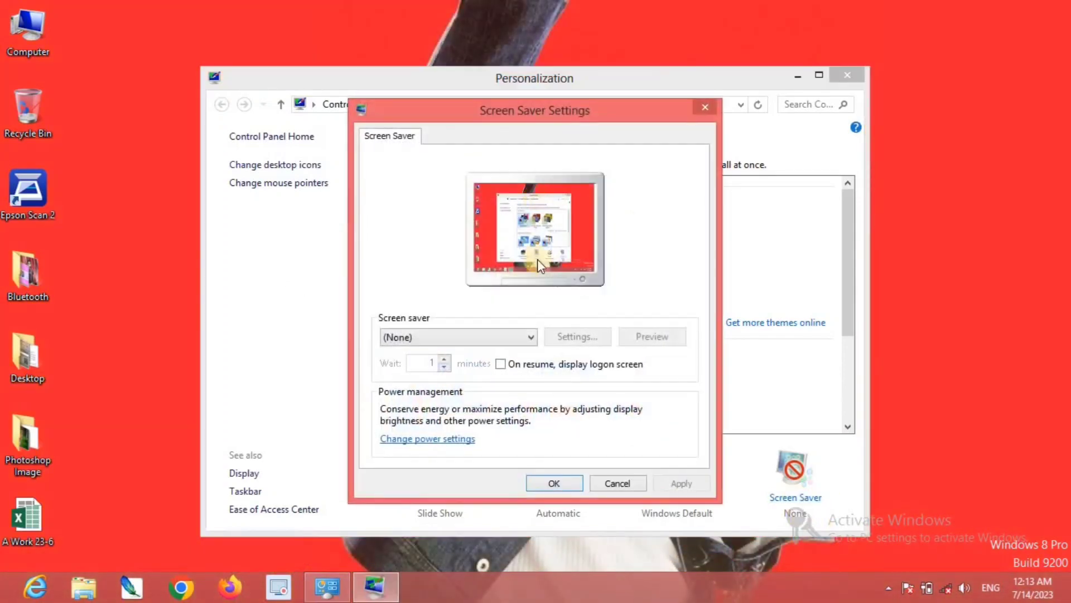
# Choose the Bubbles screen saver, run its full-screen preview, and exit the preview.
pyautogui.click(462, 337)
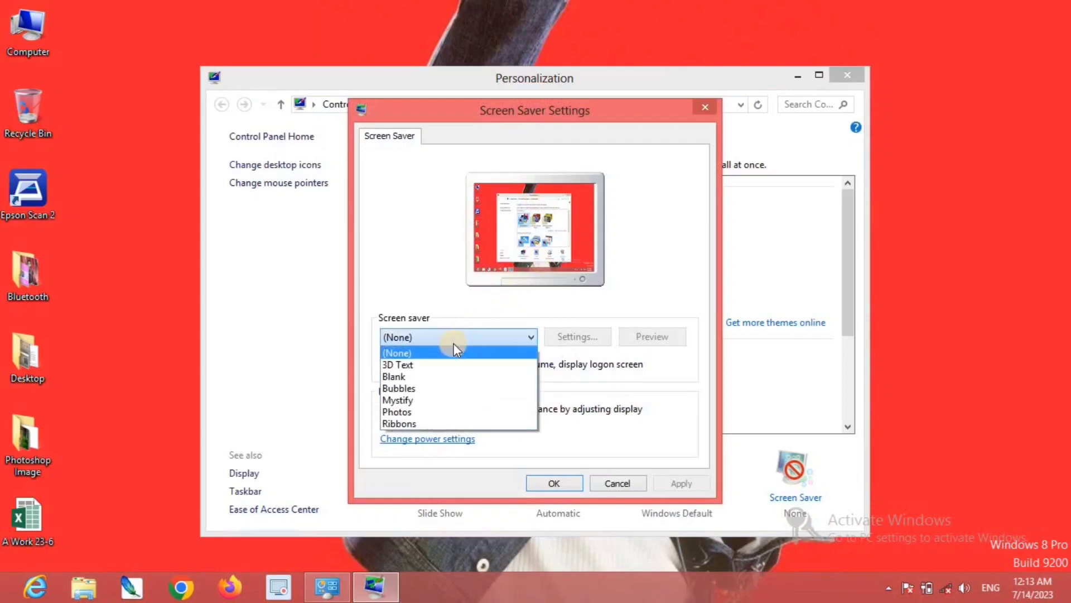
pyautogui.click(404, 387)
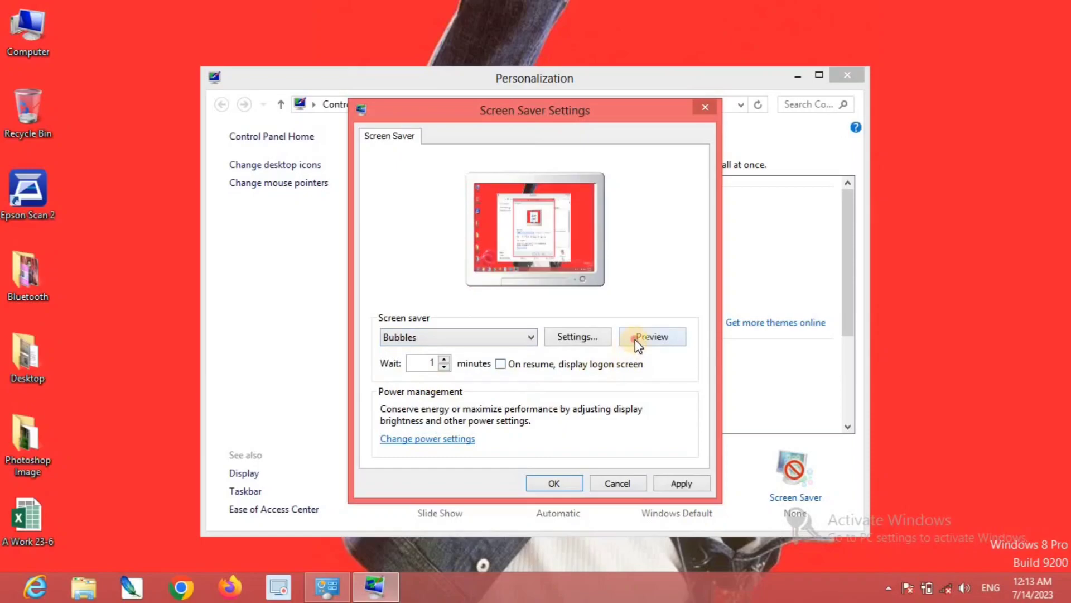
pyautogui.click(635, 339)
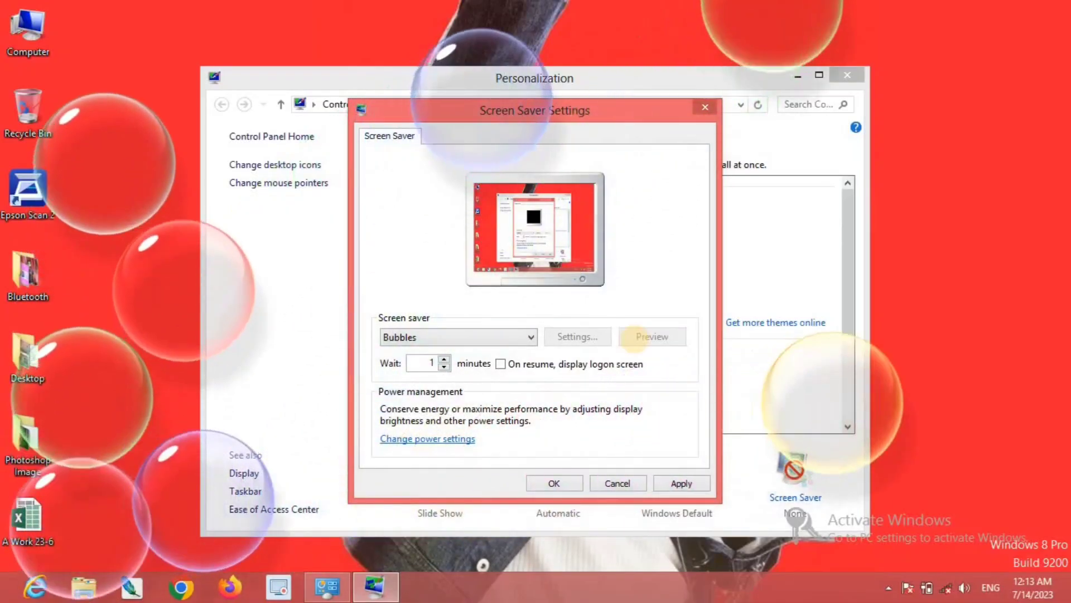
pyautogui.moveTo(1060, 394)
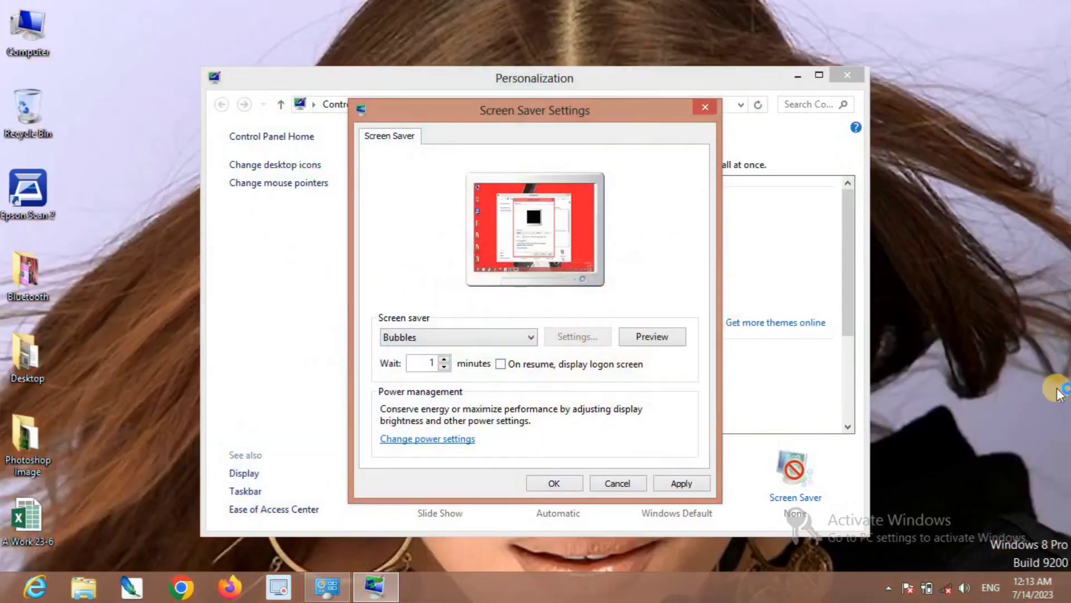
# Choose the Mystify screen saver, run its full-screen preview, and exit the preview.
pyautogui.click(529, 338)
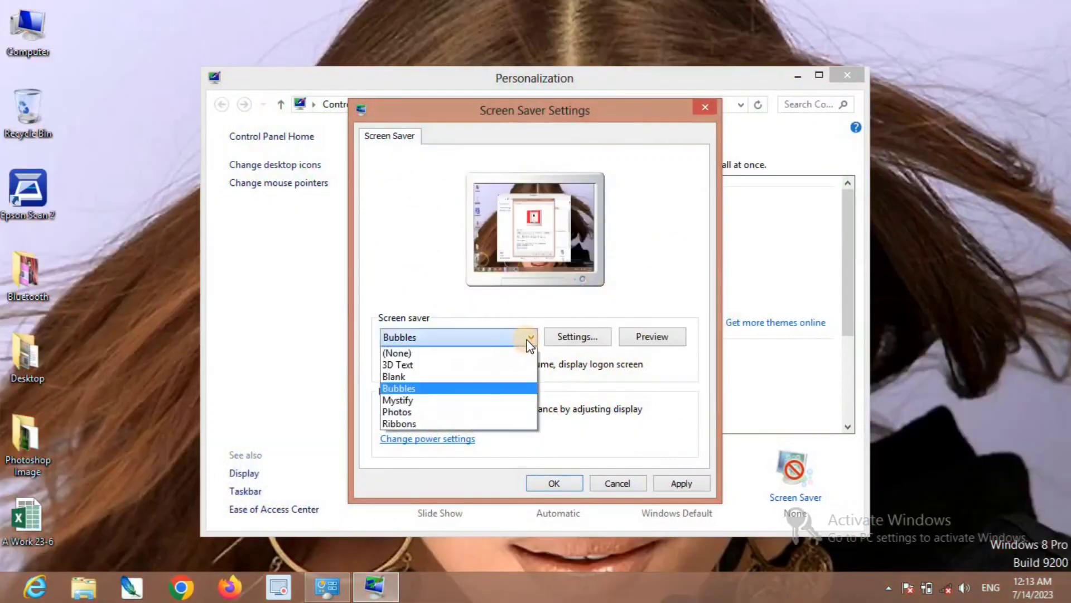
pyautogui.click(438, 399)
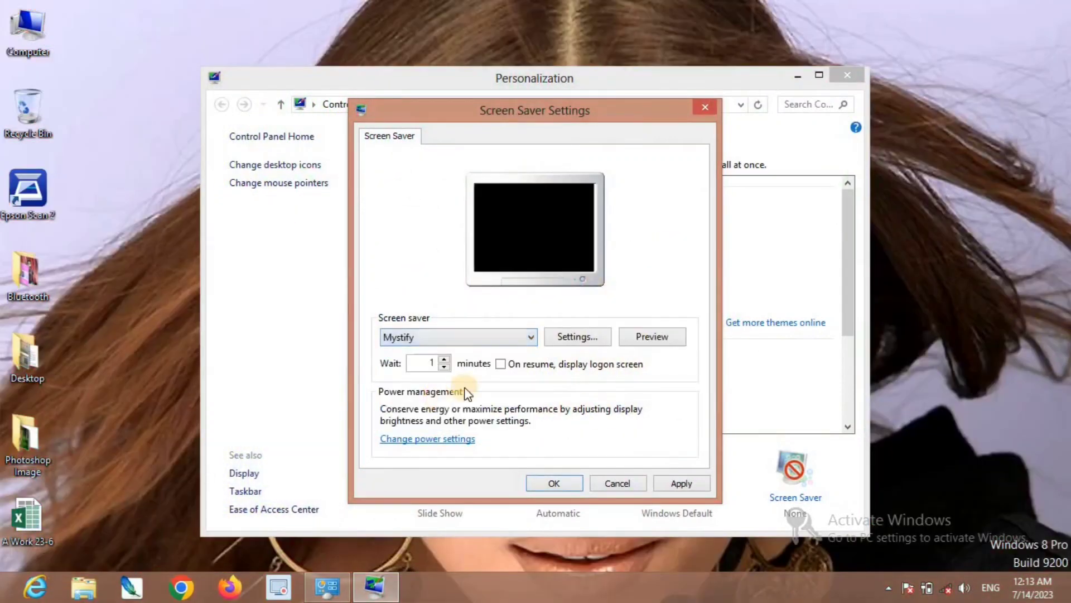
pyautogui.click(646, 336)
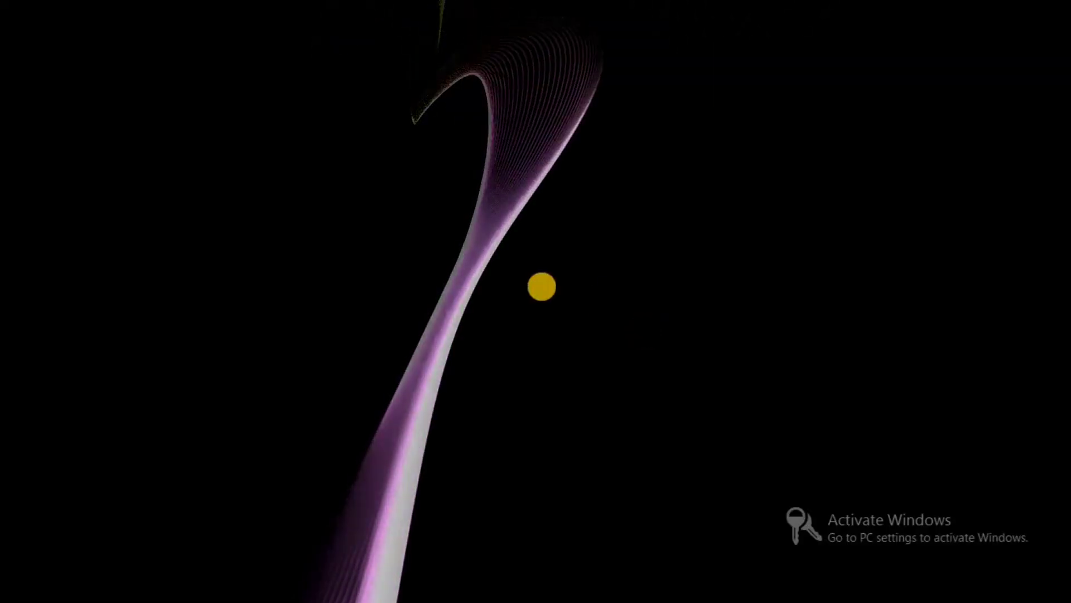
pyautogui.click(541, 286)
# Choose the Photos screen saver, preview it with its current picture folder, and exit the preview.
pyautogui.click(503, 336)
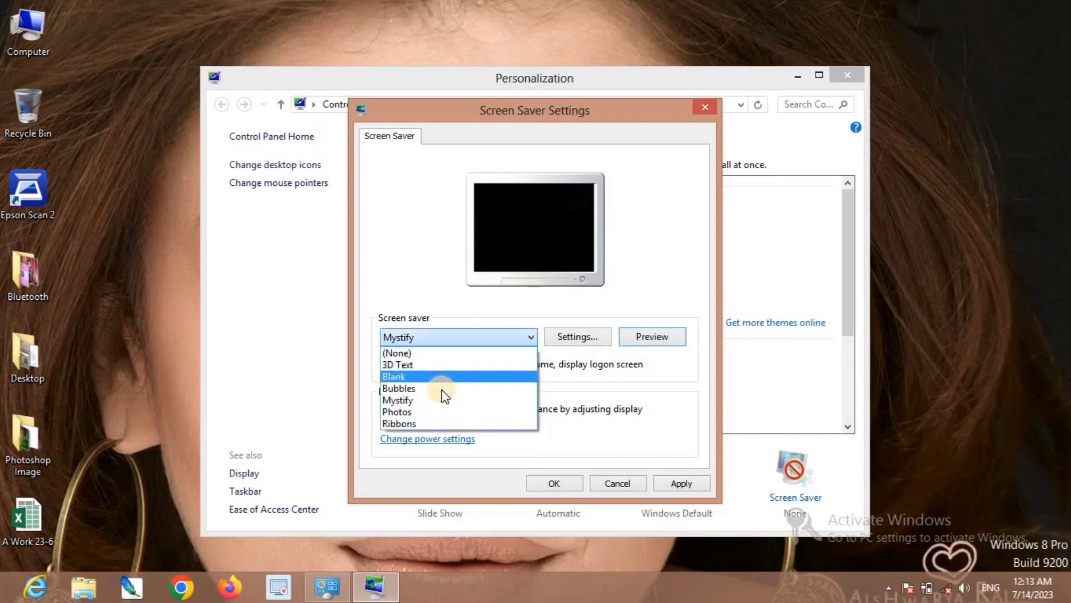
pyautogui.click(421, 412)
pyautogui.click(652, 337)
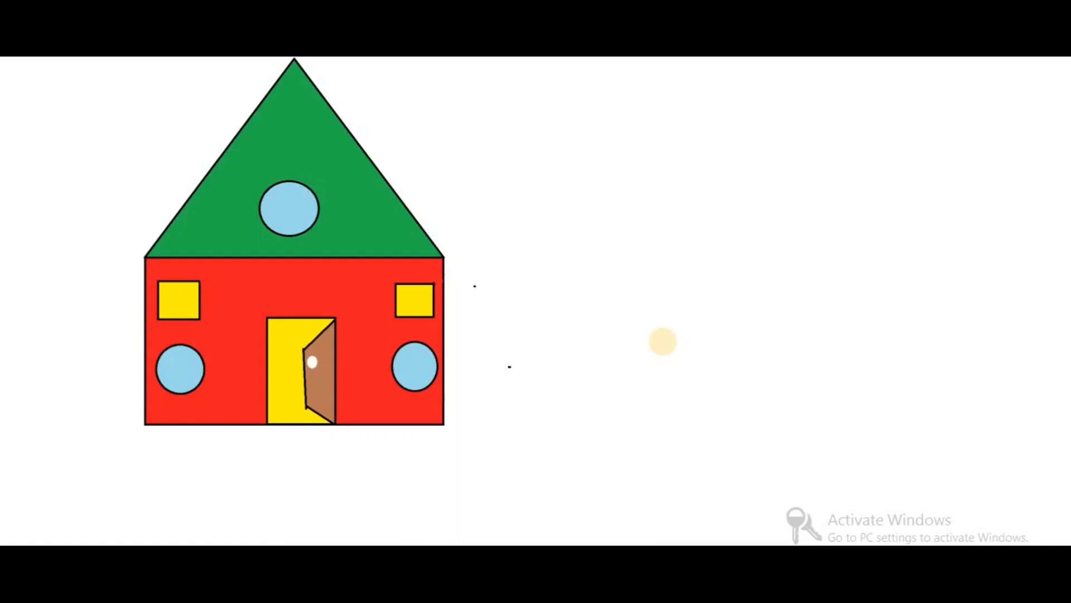
pyautogui.click(663, 341)
# Open the Photos screen saver settings and browse for a picture folder on the ASTech (E:) drive.
pyautogui.click(568, 337)
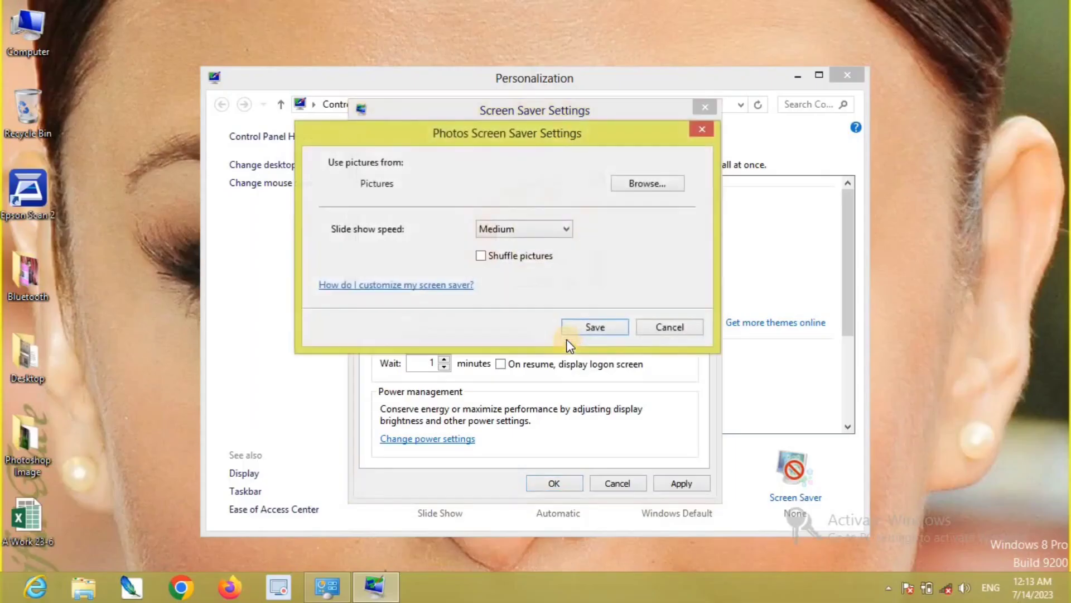
pyautogui.click(646, 185)
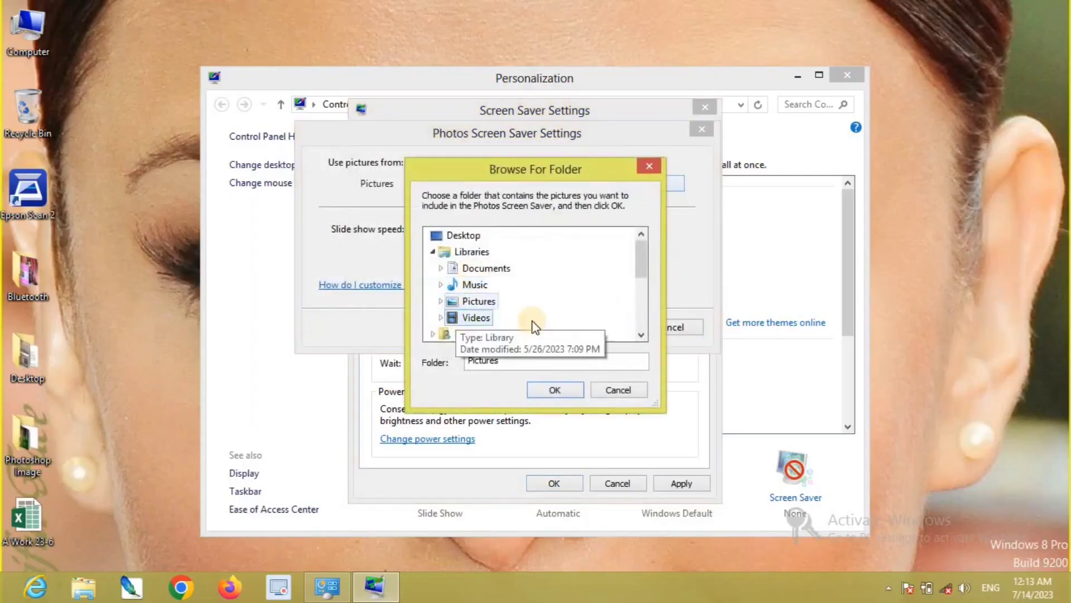
pyautogui.moveTo(637, 259)
pyautogui.mouseDown()
pyautogui.moveTo(637, 299)
pyautogui.moveTo(638, 250)
pyautogui.mouseUp()
pyautogui.click(457, 235)
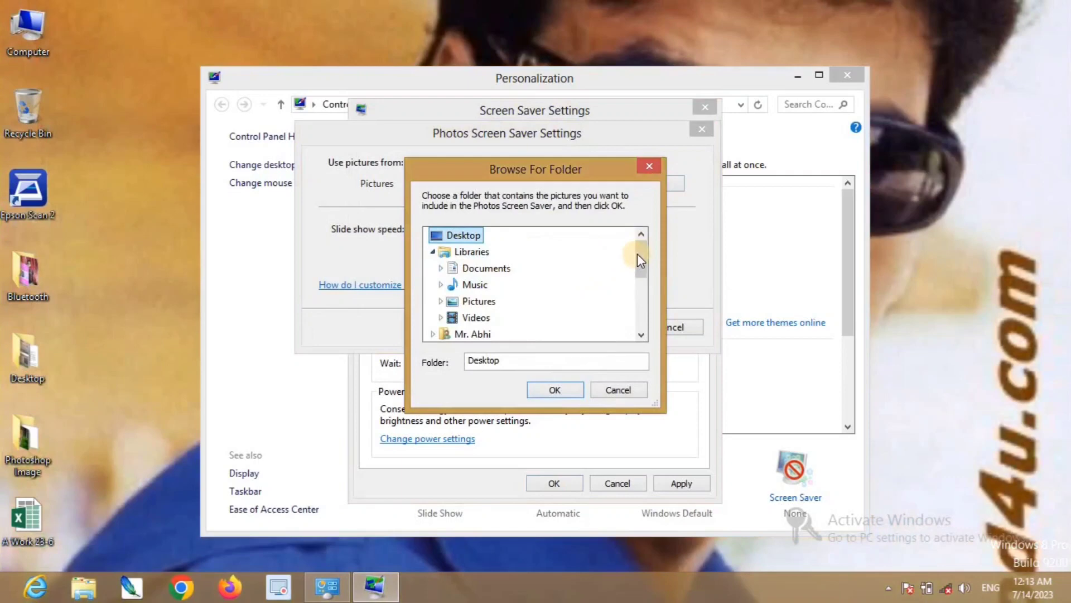
pyautogui.moveTo(642, 252); pyautogui.dragTo(638, 278)
pyautogui.click(433, 301)
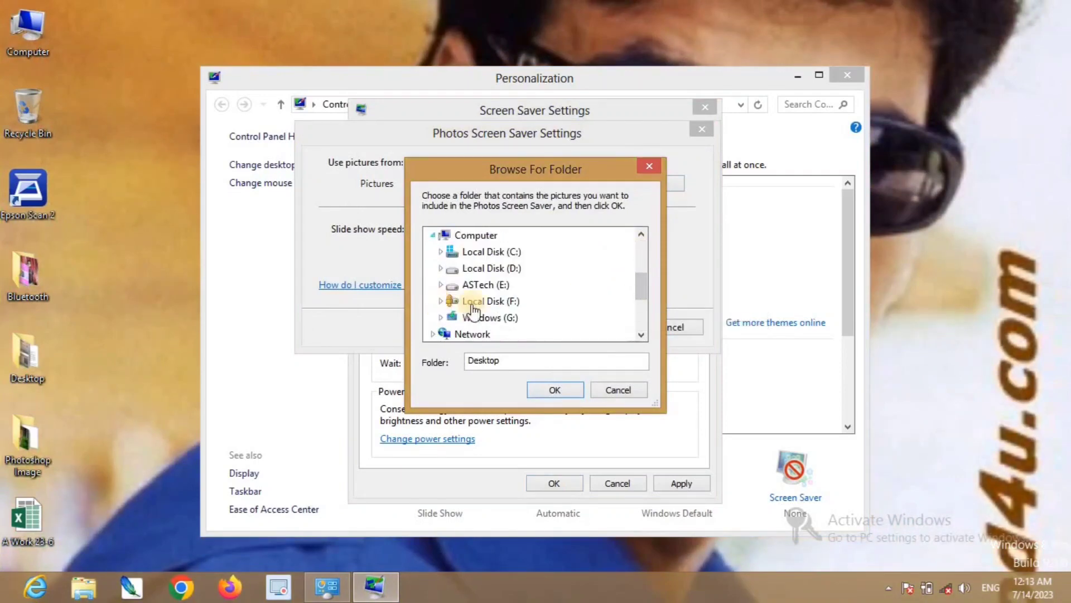
pyautogui.doubleClick(464, 286)
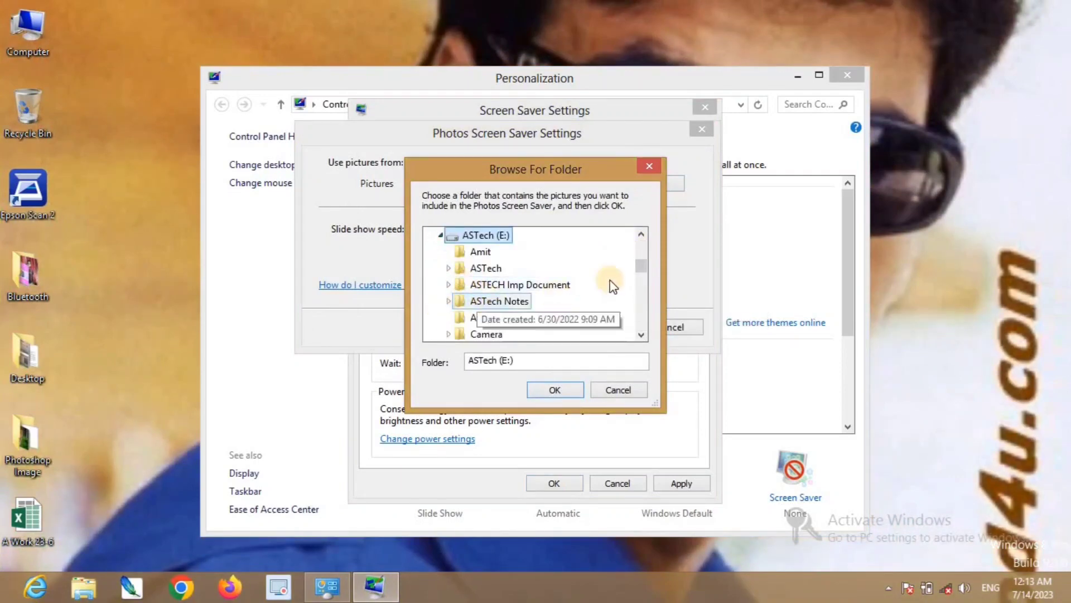
# Select the 7 wallpapers folder inside Wallaper as the picture source and save the Photos screen saver settings.
pyautogui.moveTo(637, 266); pyautogui.dragTo(631, 307)
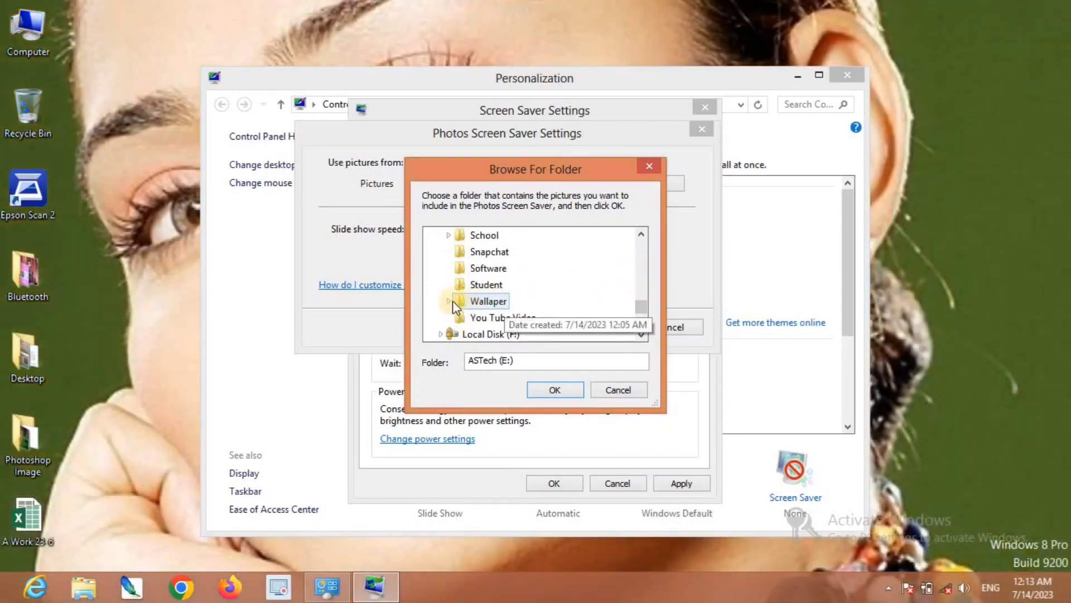
pyautogui.click(448, 301)
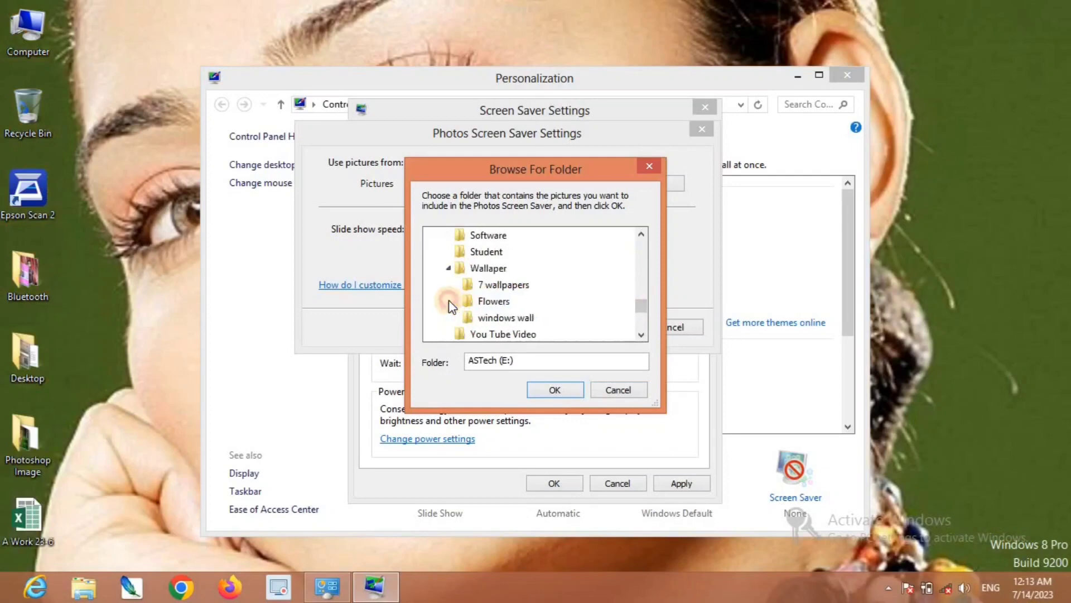
pyautogui.click(496, 303)
pyautogui.click(502, 285)
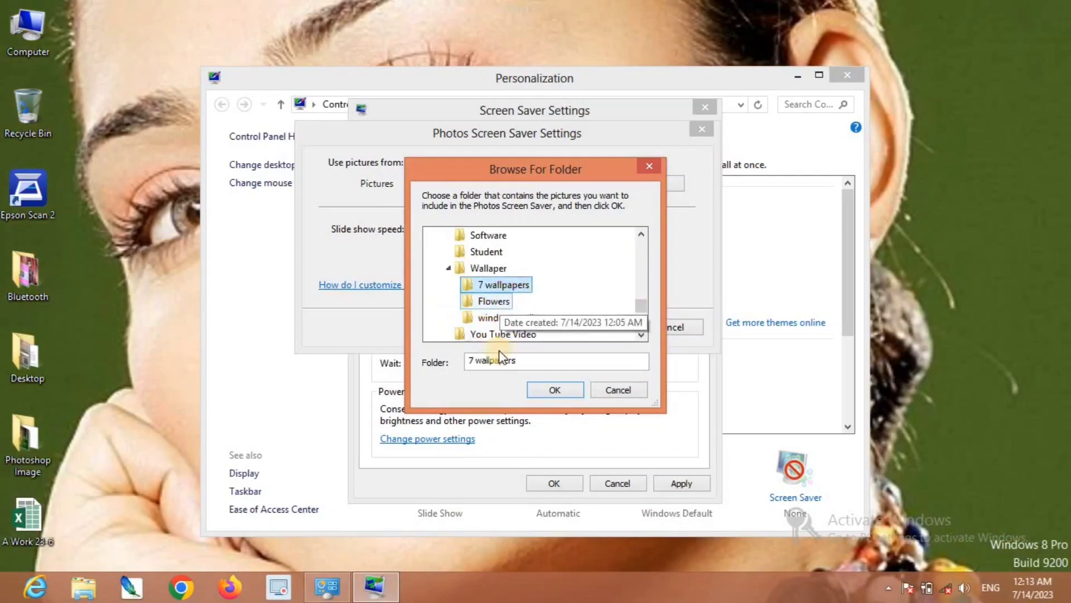
pyautogui.click(544, 389)
pyautogui.click(600, 330)
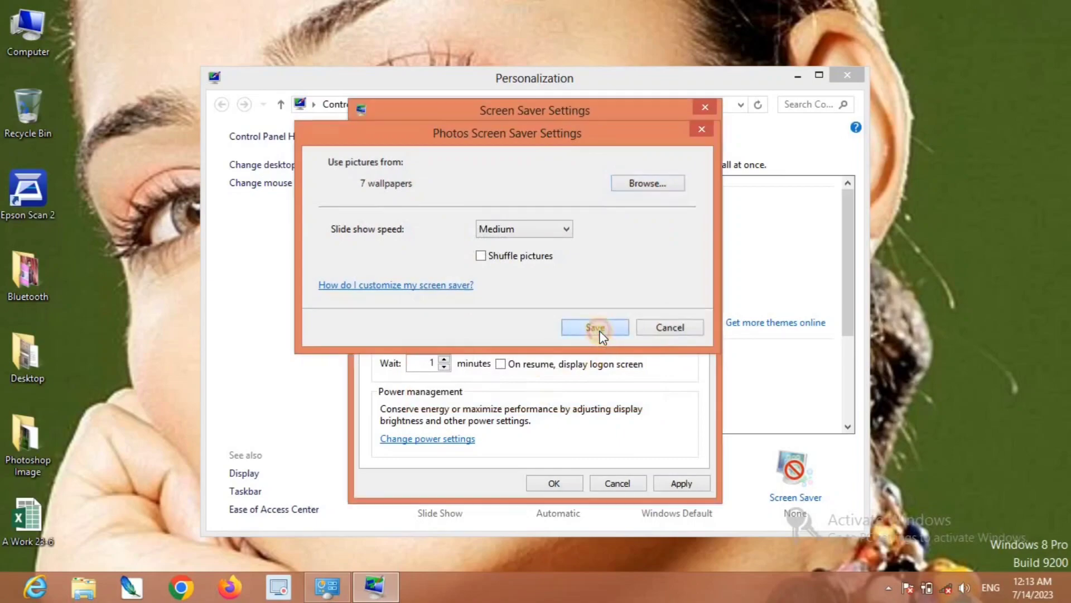
# Preview the Photos screen saver with the chosen folder, then check its settings and leave them without saving.
pyautogui.click(664, 341)
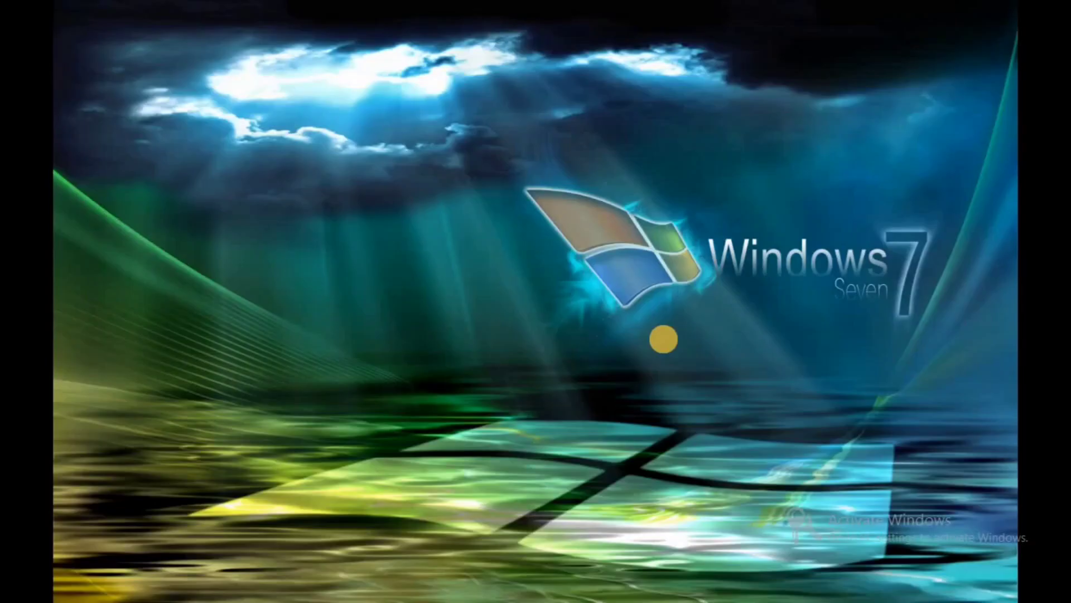
pyautogui.click(664, 339)
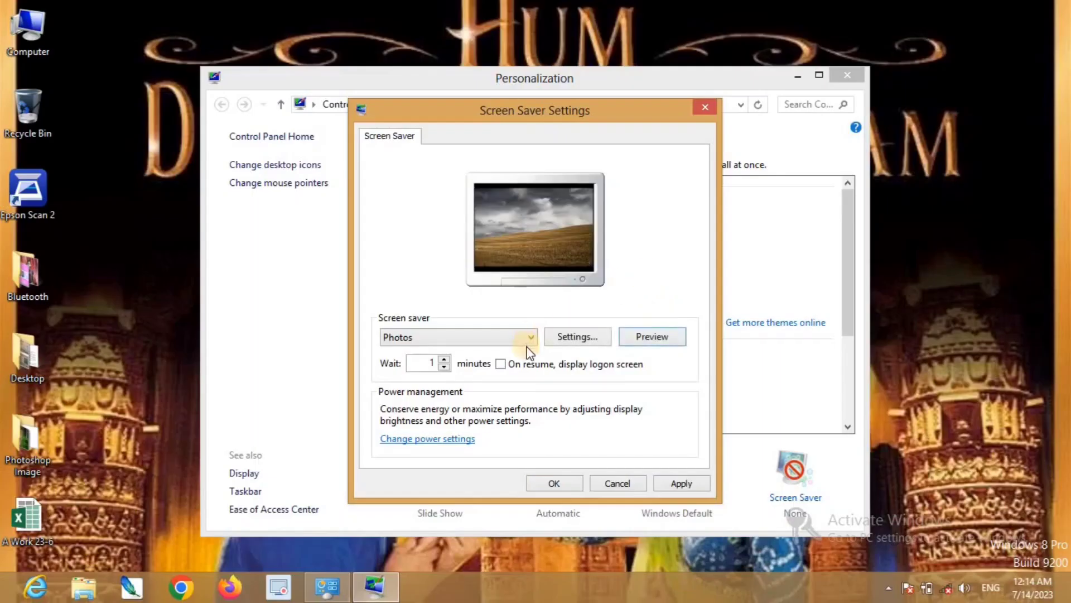
pyautogui.click(569, 338)
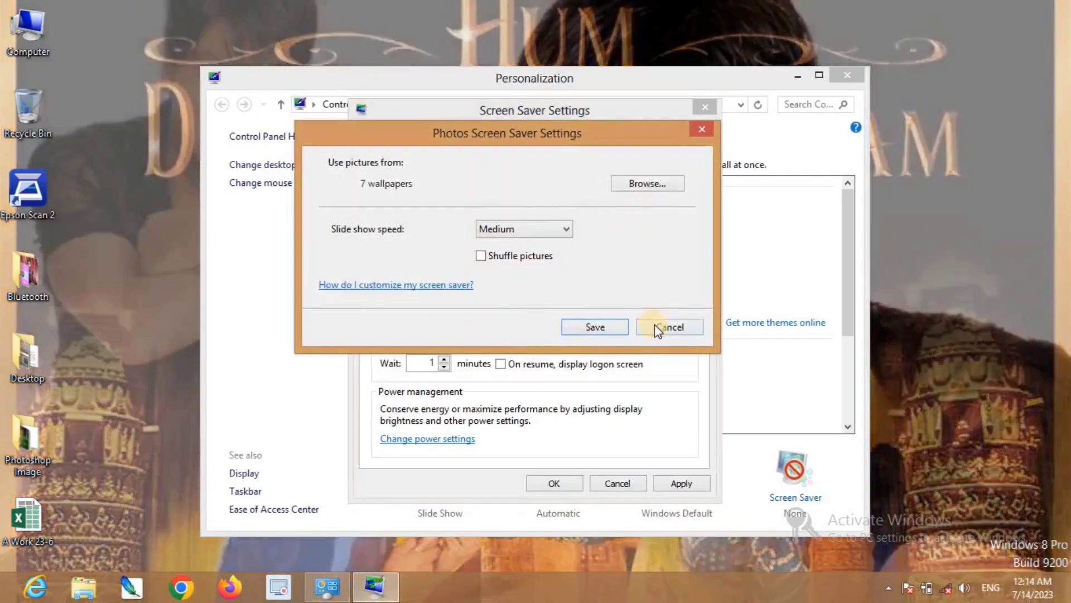
pyautogui.click(655, 326)
# Choose the Ribbons screen saver and run its full-screen preview.
pyautogui.click(521, 337)
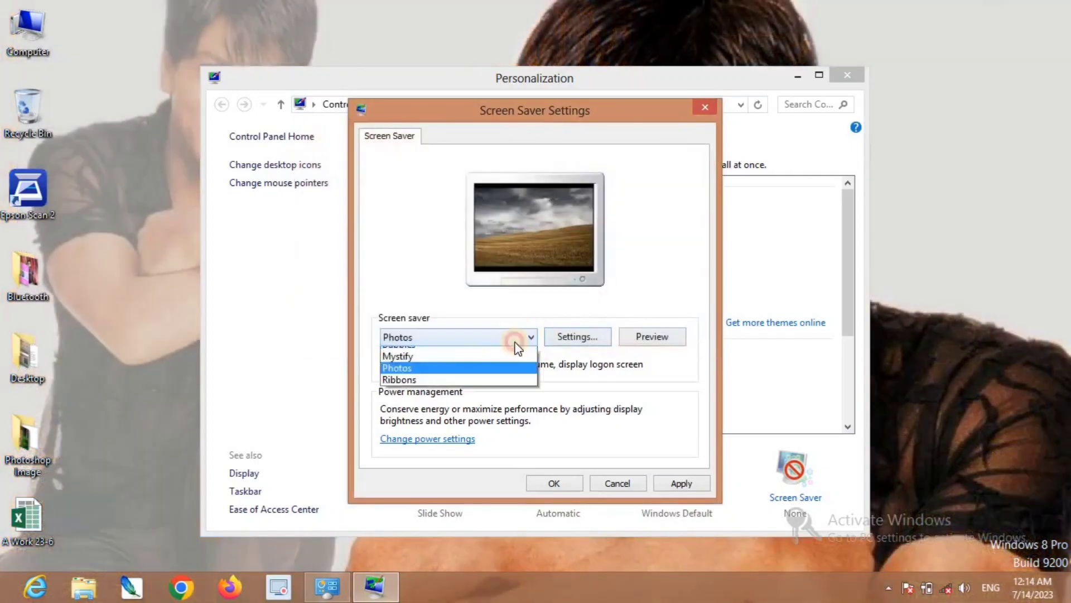
pyautogui.click(409, 423)
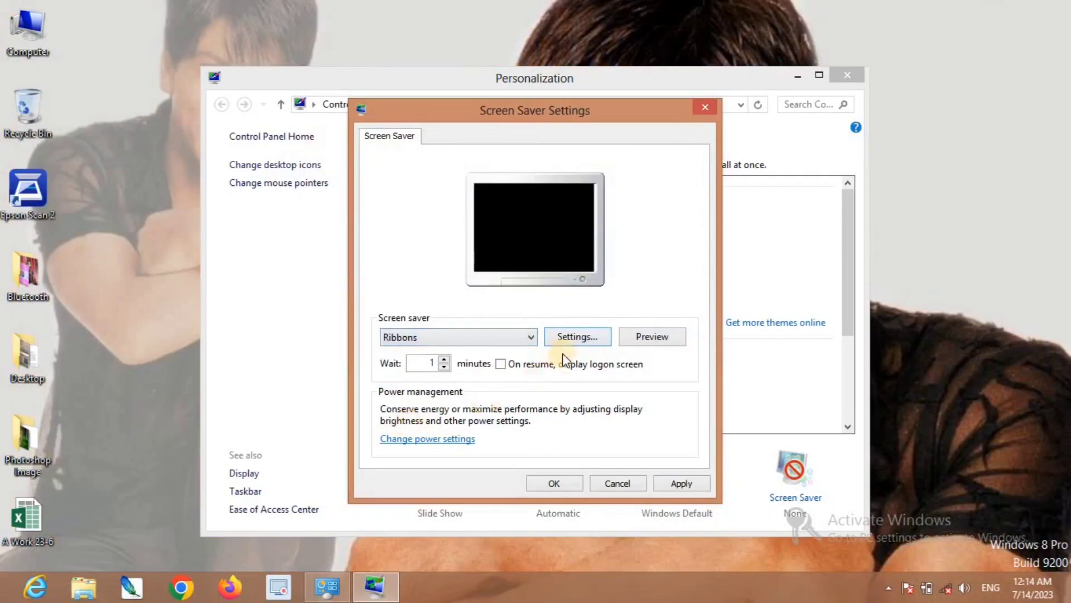
pyautogui.click(642, 336)
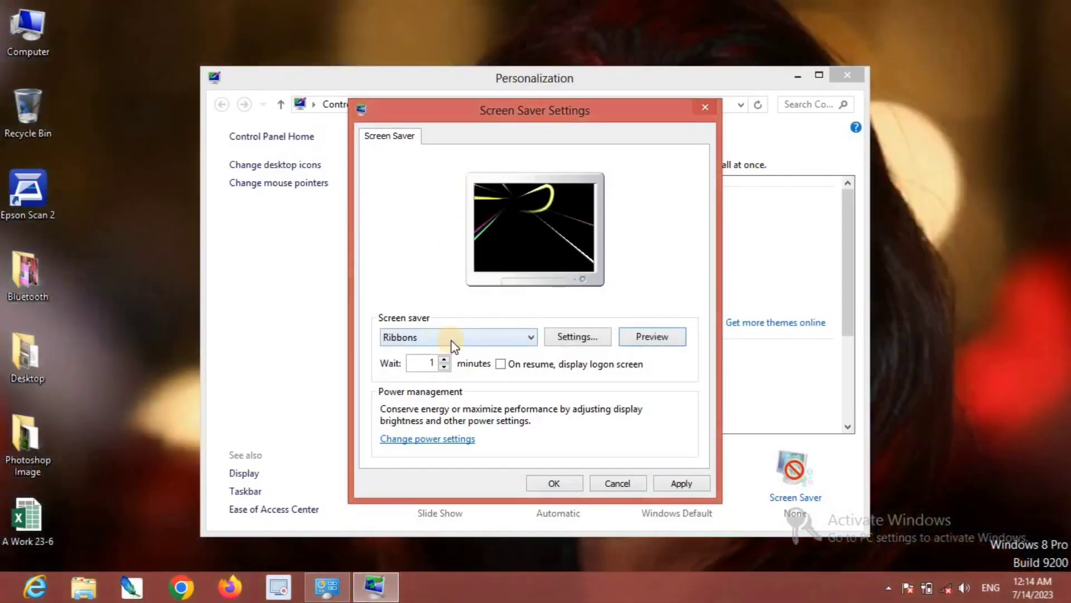
# Choose the 3D Text screen saver, run its full-screen preview, and exit the preview.
pyautogui.click(451, 339)
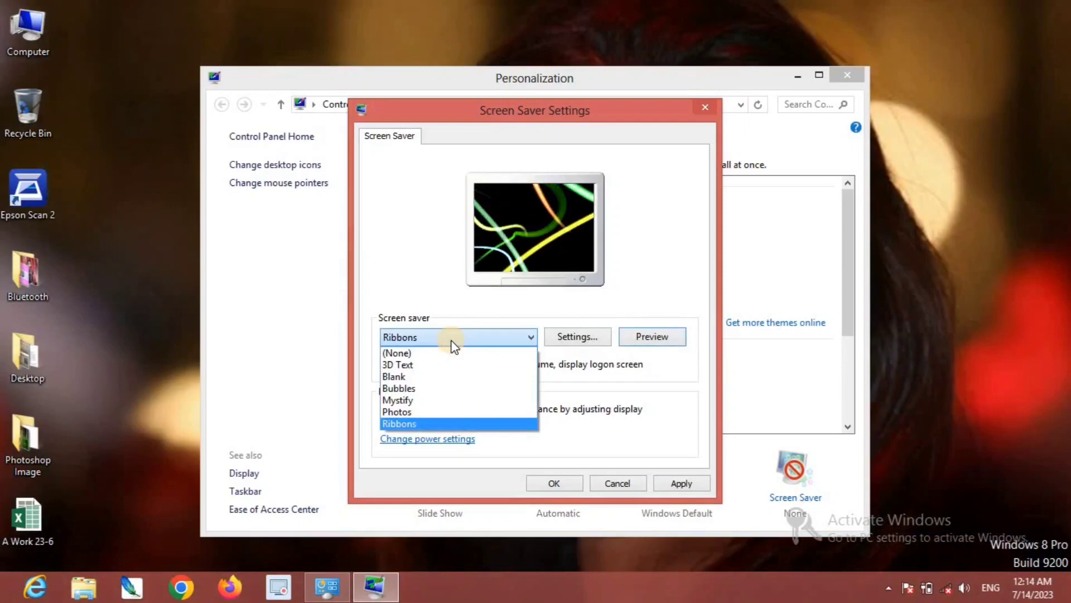
pyautogui.click(425, 366)
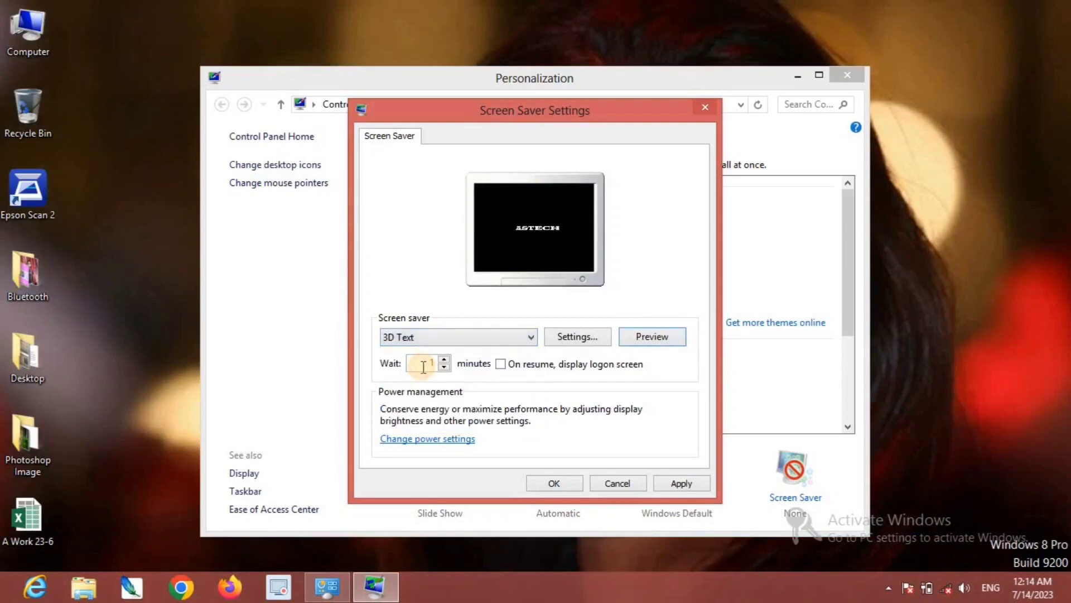
pyautogui.click(644, 336)
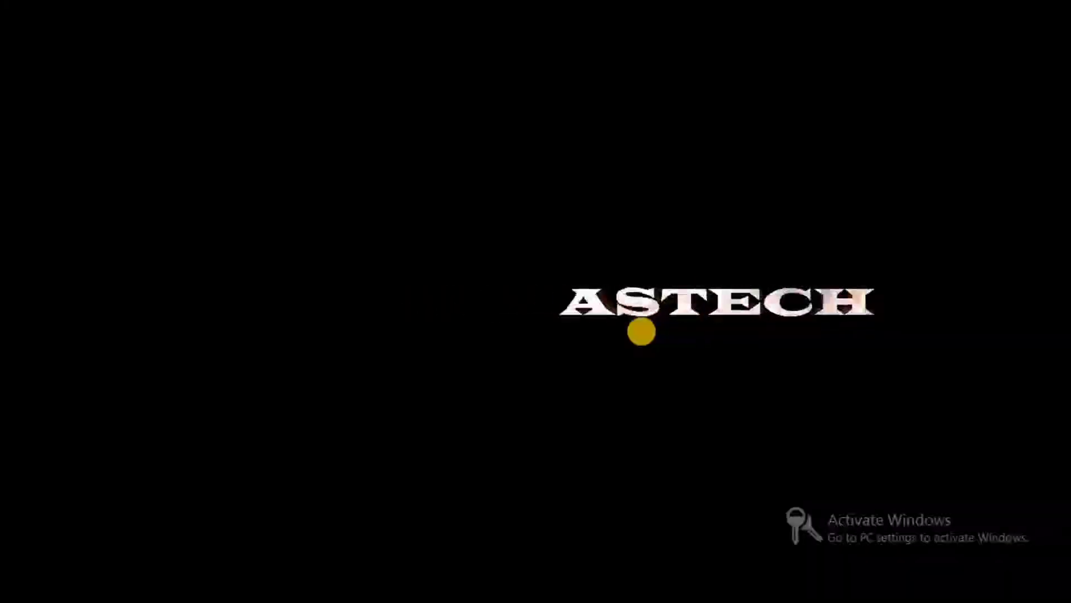
pyautogui.click(333, 239)
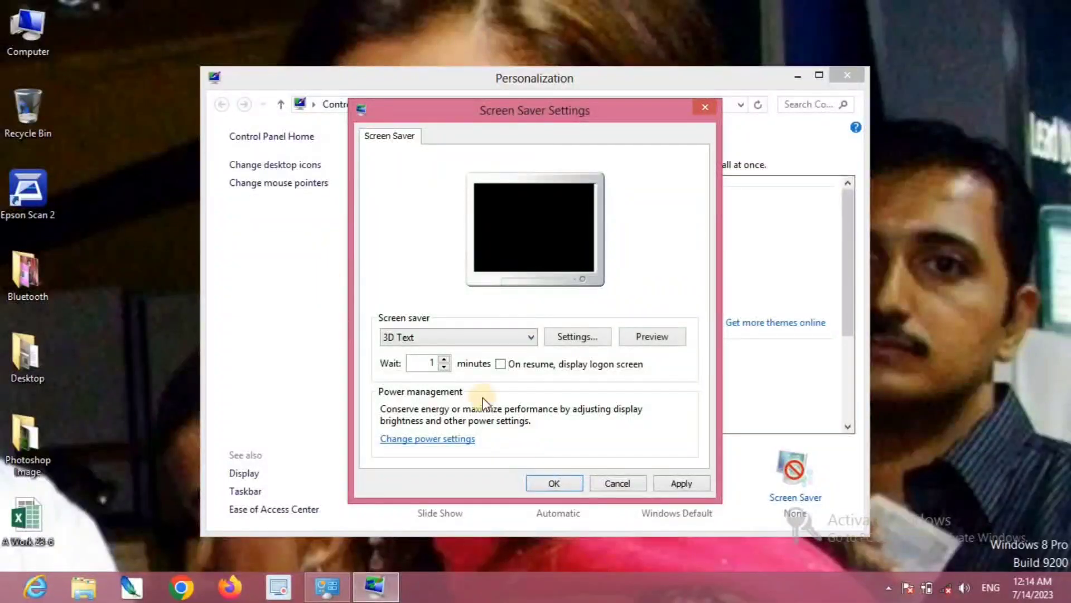
# Make the 3D Text screen saver display the time, save its settings, and run the full-screen preview.
pyautogui.click(574, 341)
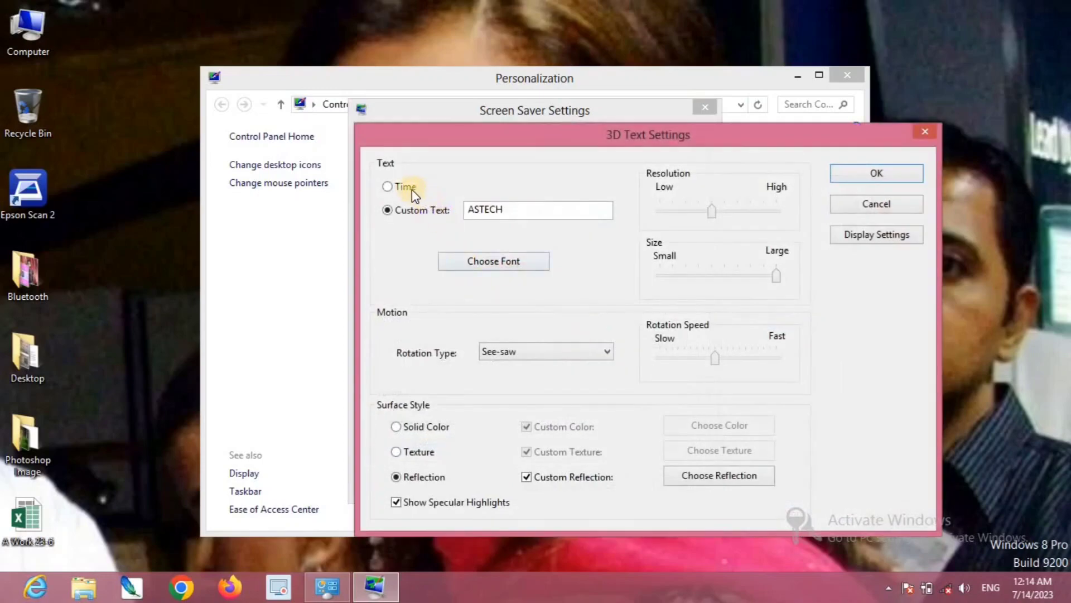
pyautogui.click(408, 187)
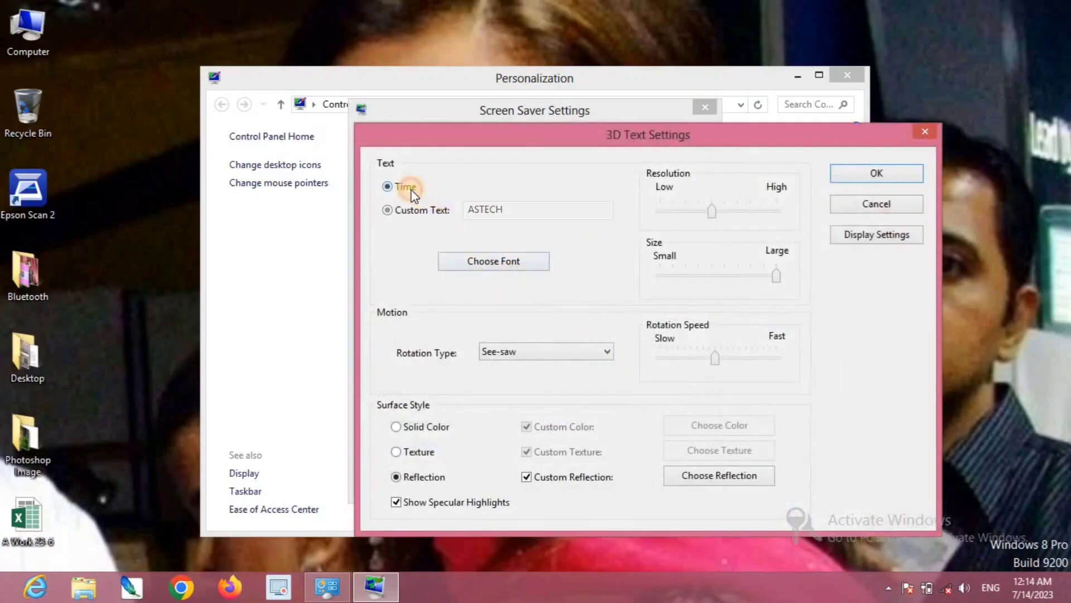
pyautogui.click(866, 173)
pyautogui.click(656, 335)
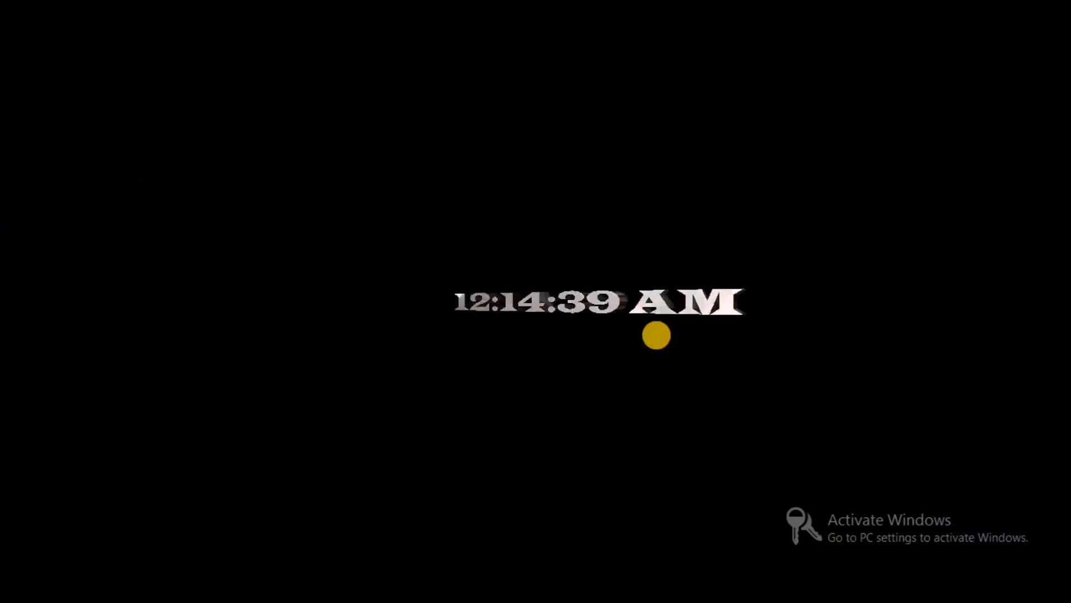
pyautogui.moveTo(622, 333)
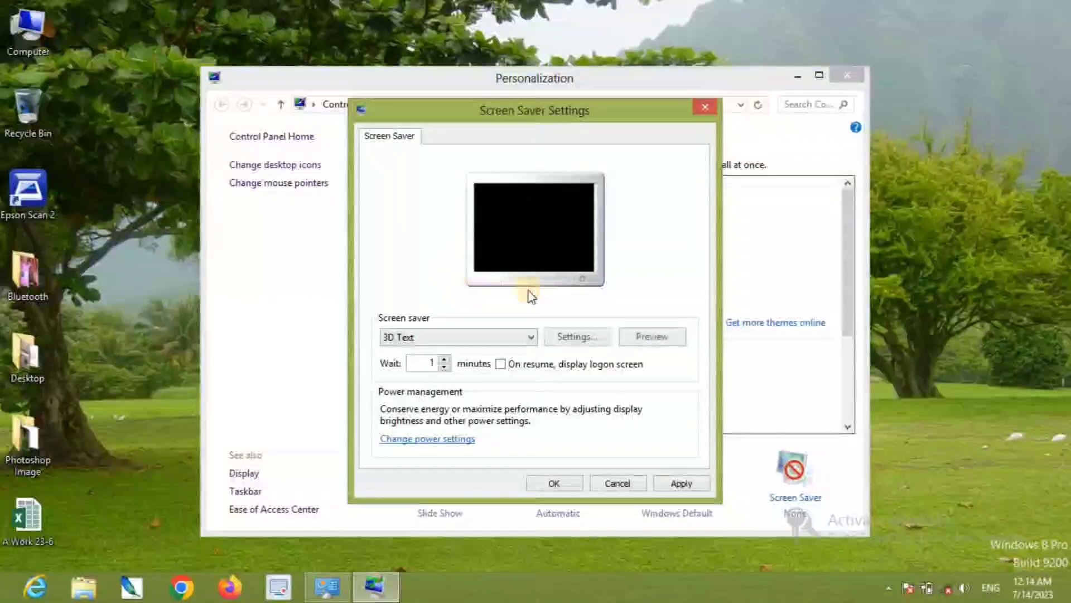
# Switch the 3D Text screen saver back to the custom text ASTECH, save its settings, and preview it full screen.
pyautogui.click(568, 337)
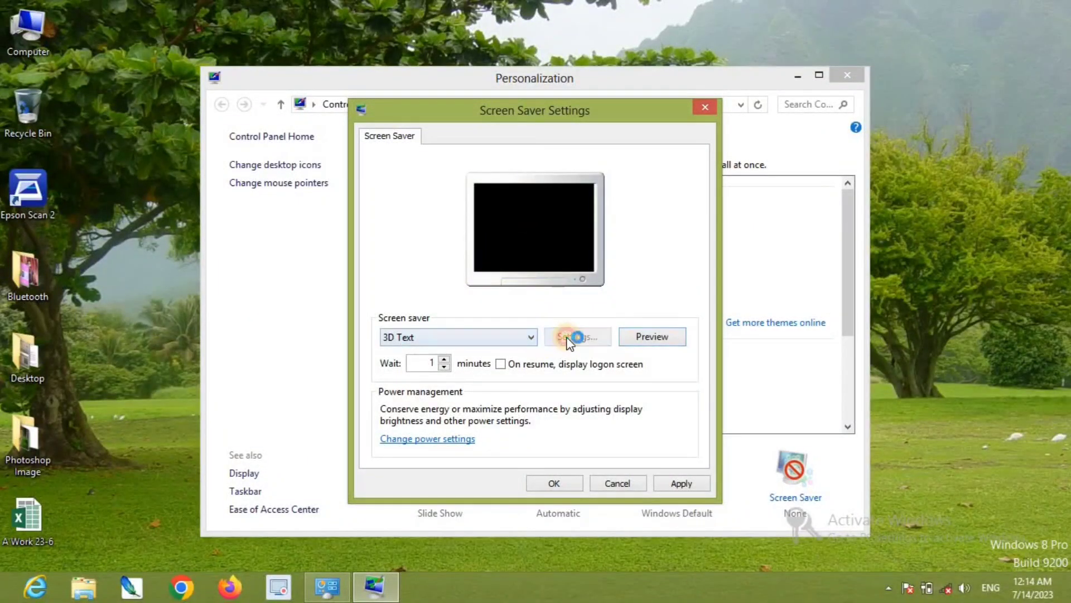
pyautogui.click(425, 213)
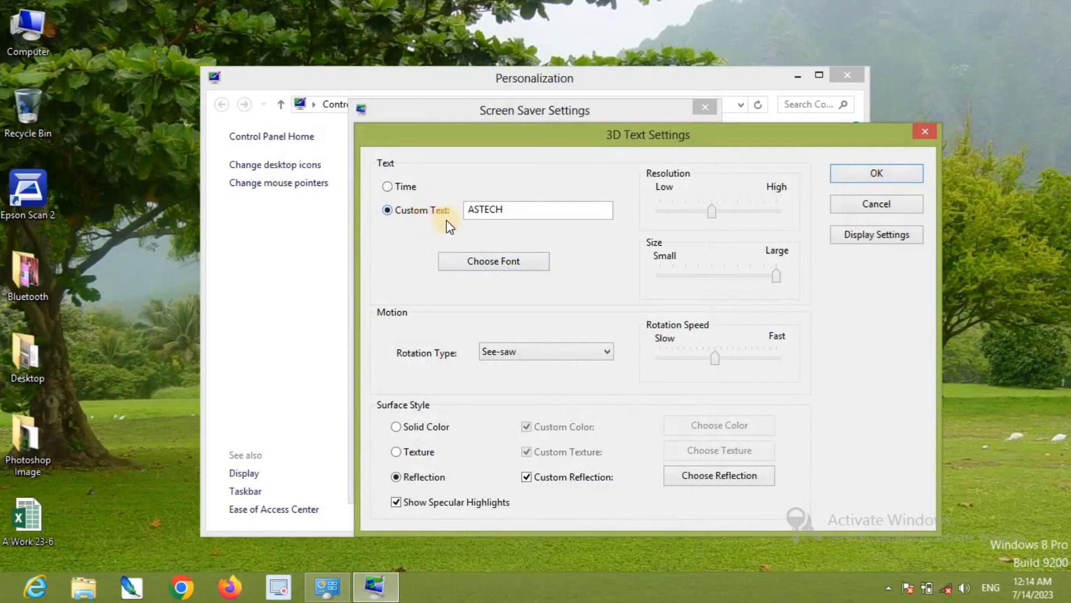
pyautogui.click(836, 179)
pyautogui.click(645, 334)
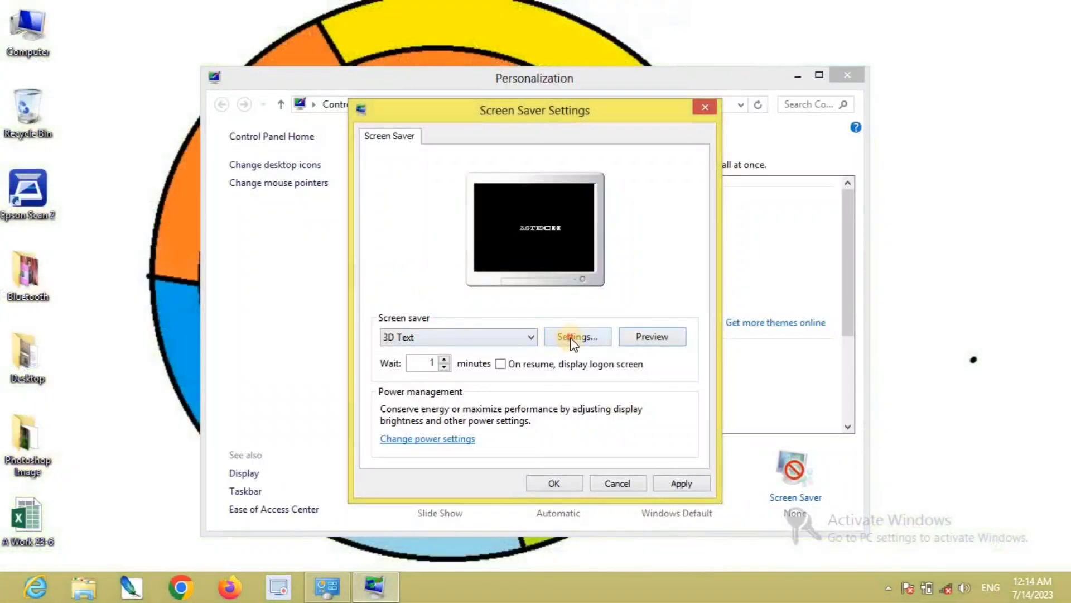
# Set the 3D Text font to Bauhaus 93 in Regular style, save the settings, and preview the screen saver full screen.
pyautogui.click(564, 336)
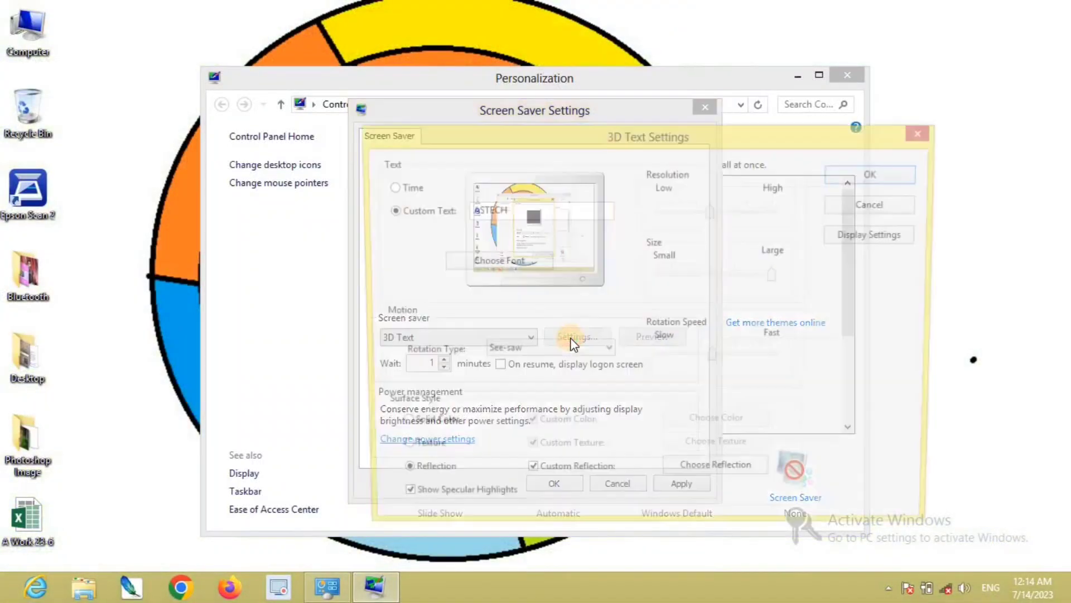
pyautogui.click(496, 263)
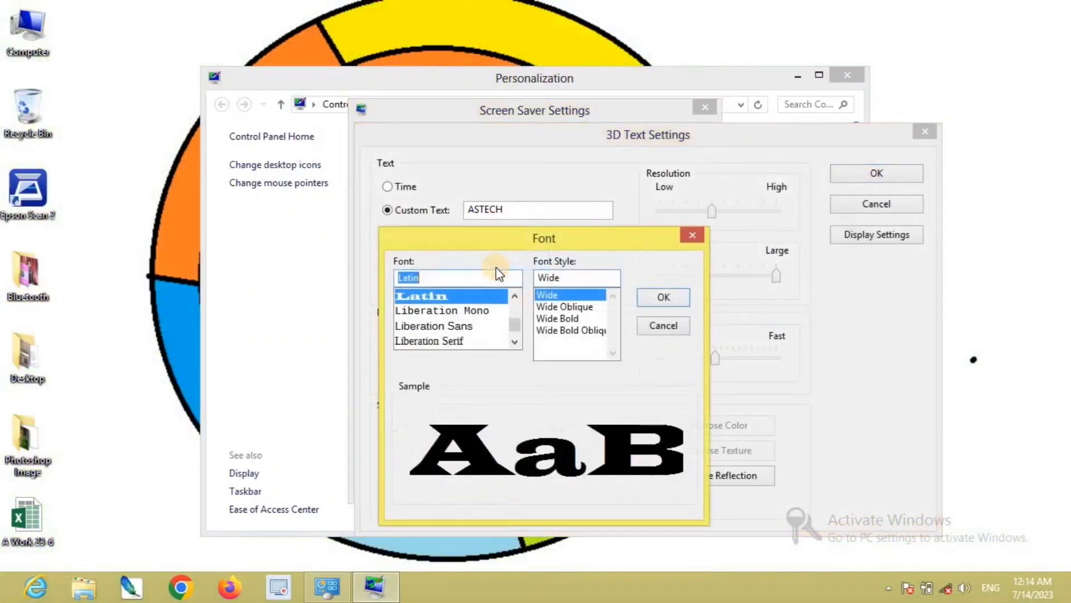
pyautogui.moveTo(517, 323); pyautogui.dragTo(515, 290)
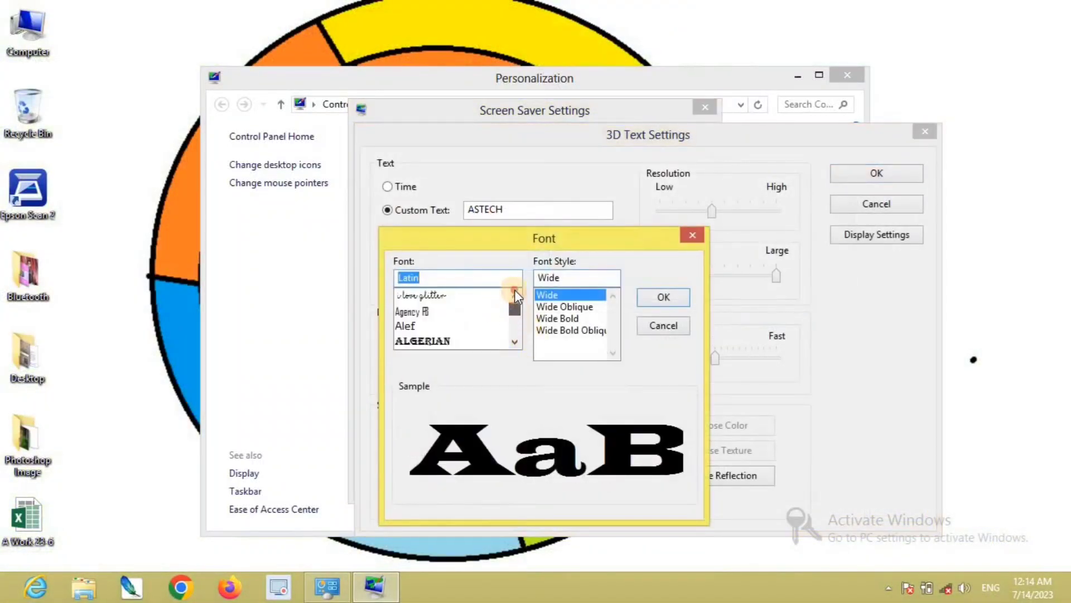
pyautogui.click(514, 342)
pyautogui.click(514, 343)
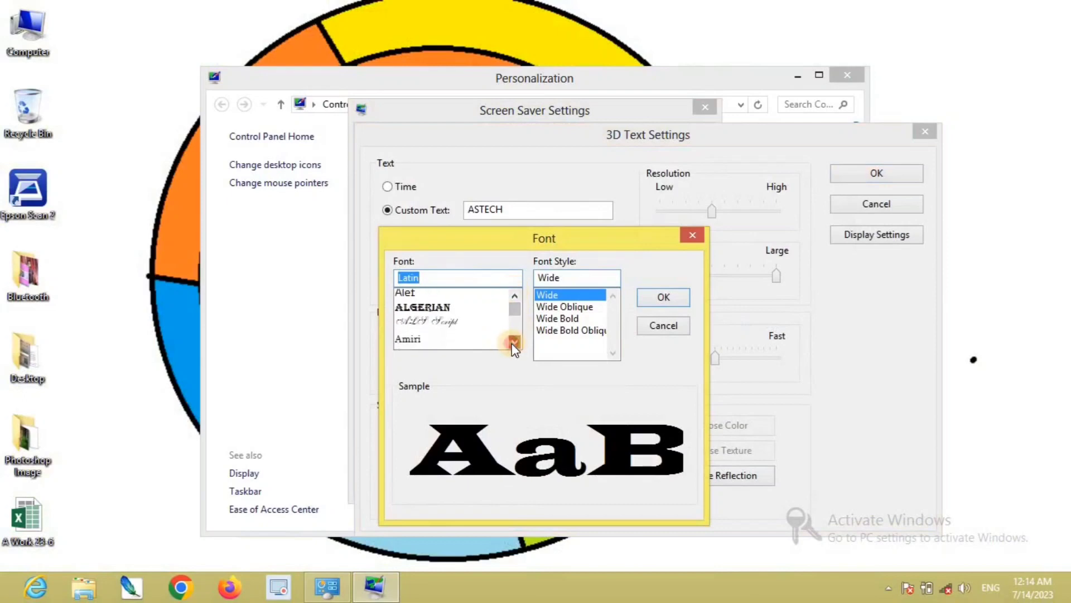
pyautogui.click(514, 343)
pyautogui.click(514, 343)
pyautogui.click(513, 343)
pyautogui.click(514, 342)
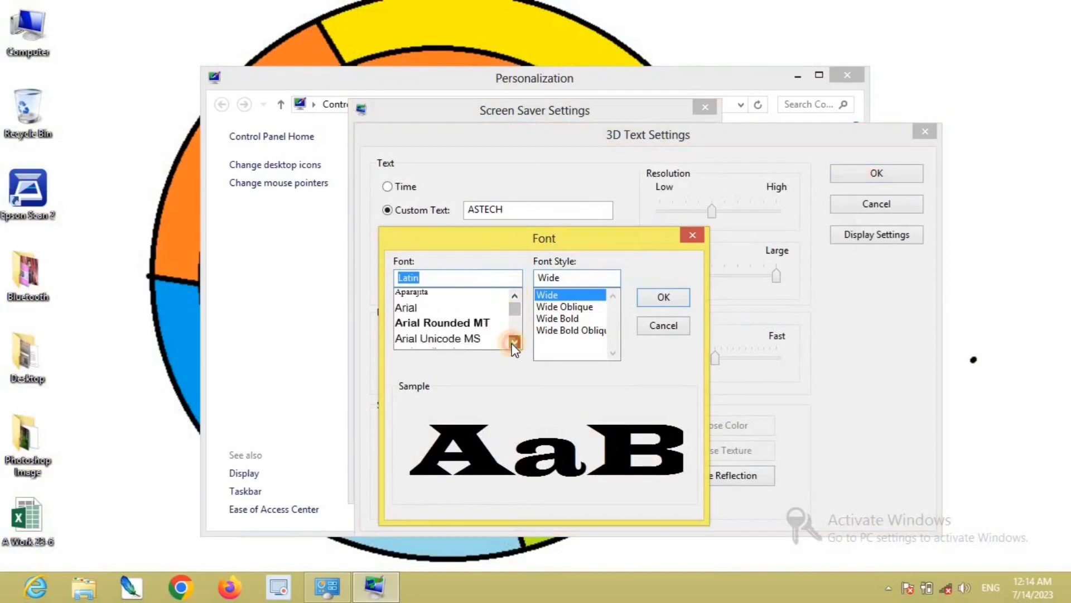
pyautogui.click(514, 343)
pyautogui.click(514, 343)
pyautogui.click(514, 342)
pyautogui.click(421, 326)
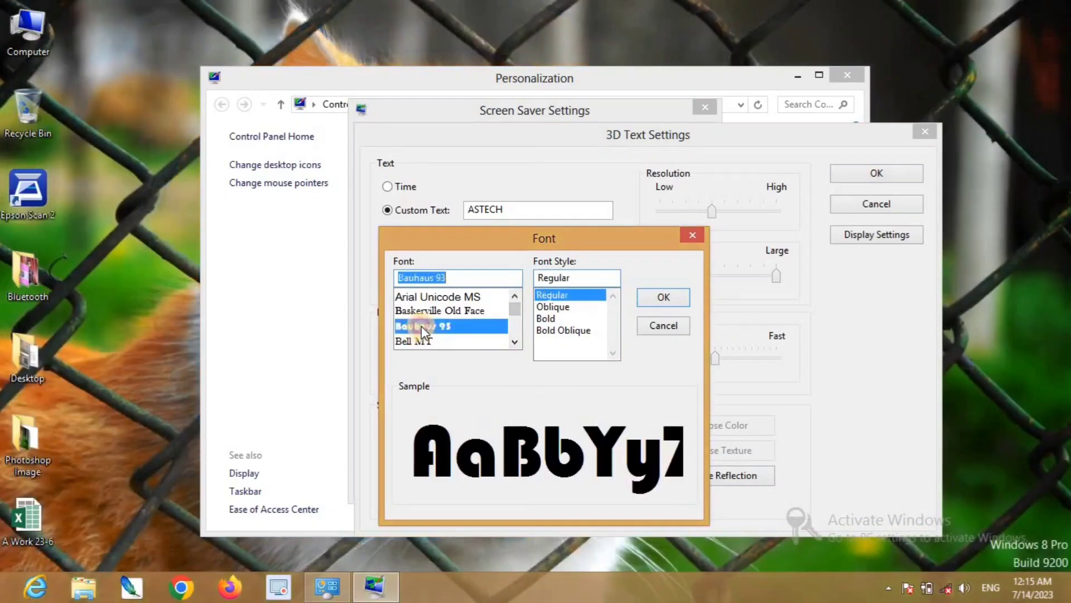
pyautogui.click(675, 297)
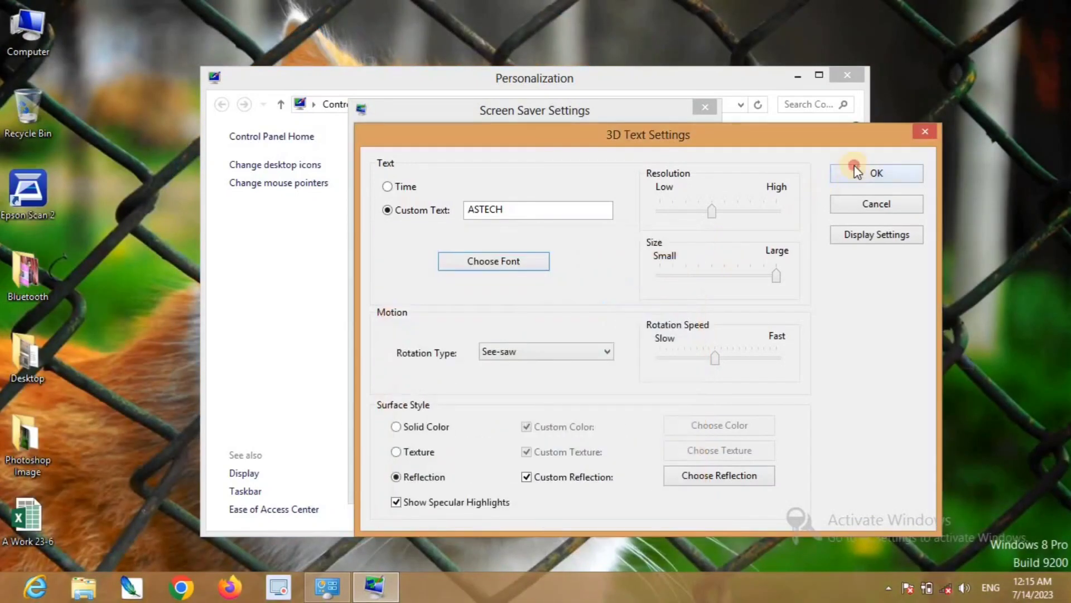
pyautogui.click(857, 171)
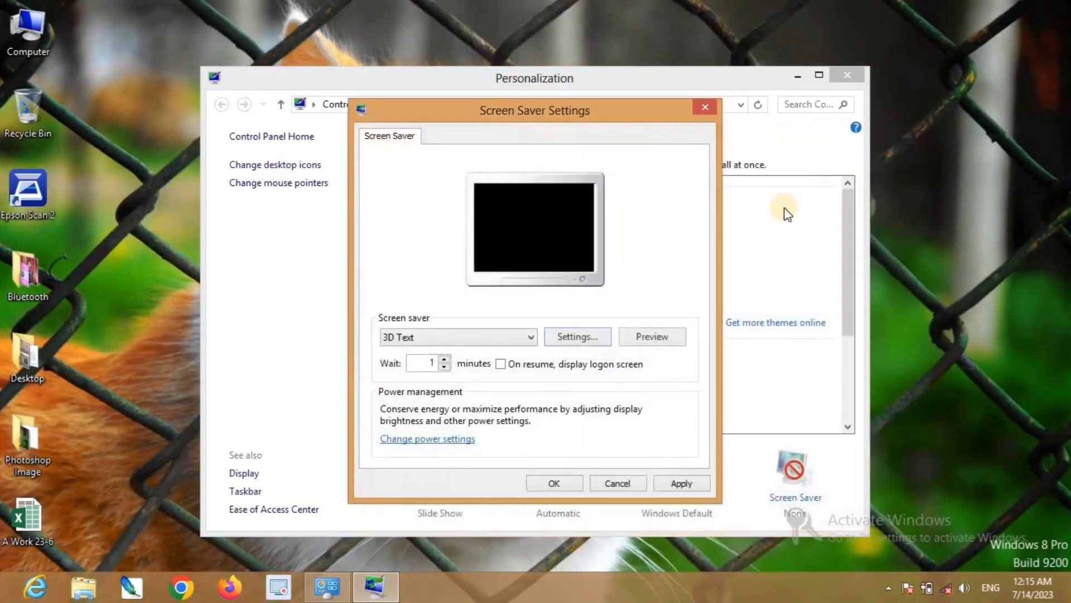
pyautogui.click(645, 336)
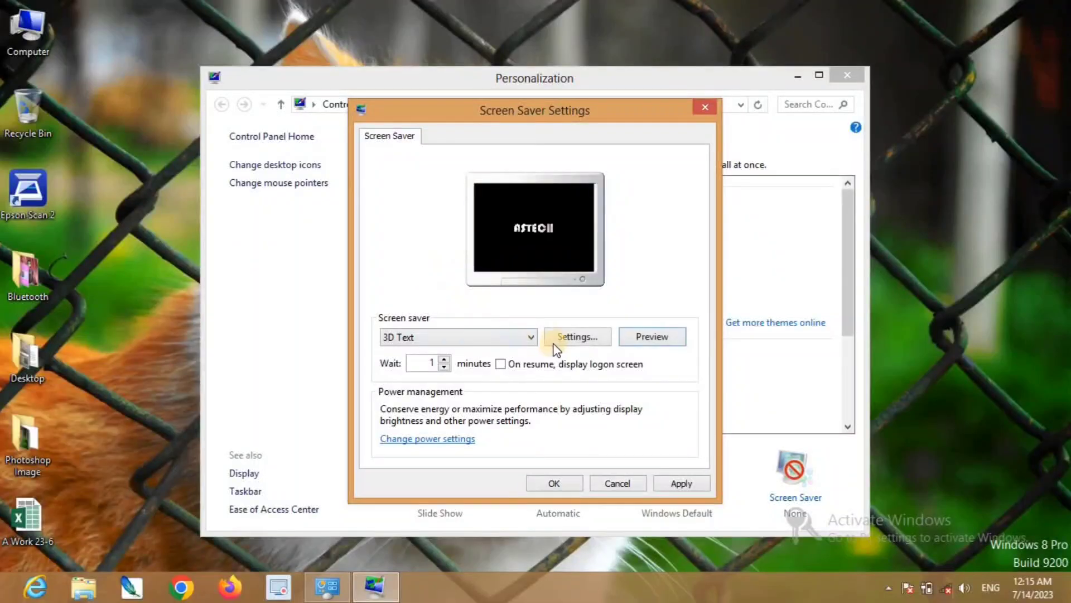
# Set the 3D Text rotation type to None, save the settings, and preview the screen saver full screen.
pyautogui.click(564, 338)
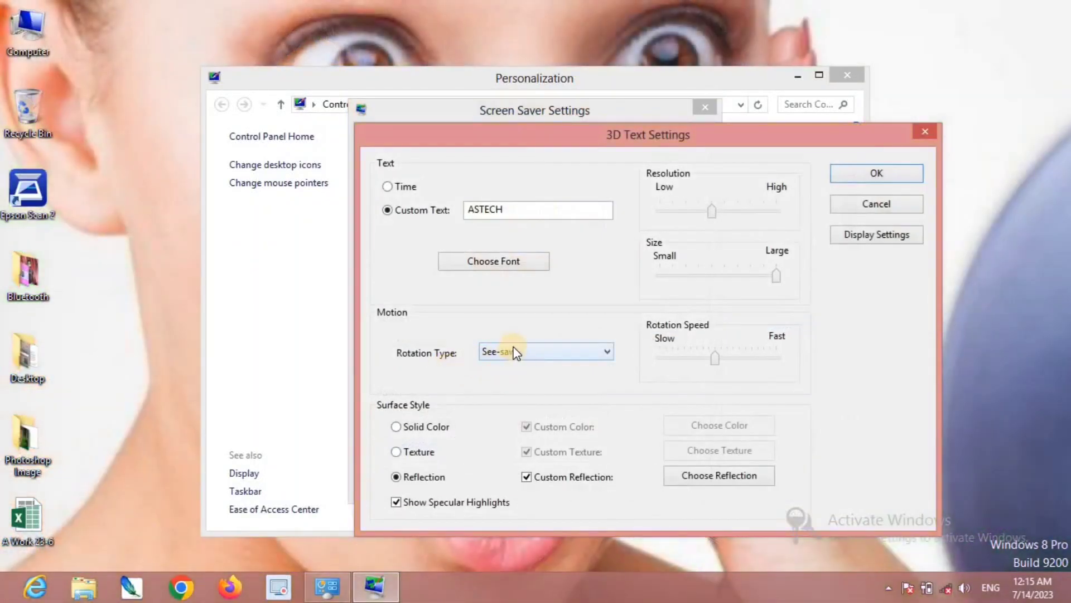
pyautogui.click(536, 352)
pyautogui.click(522, 364)
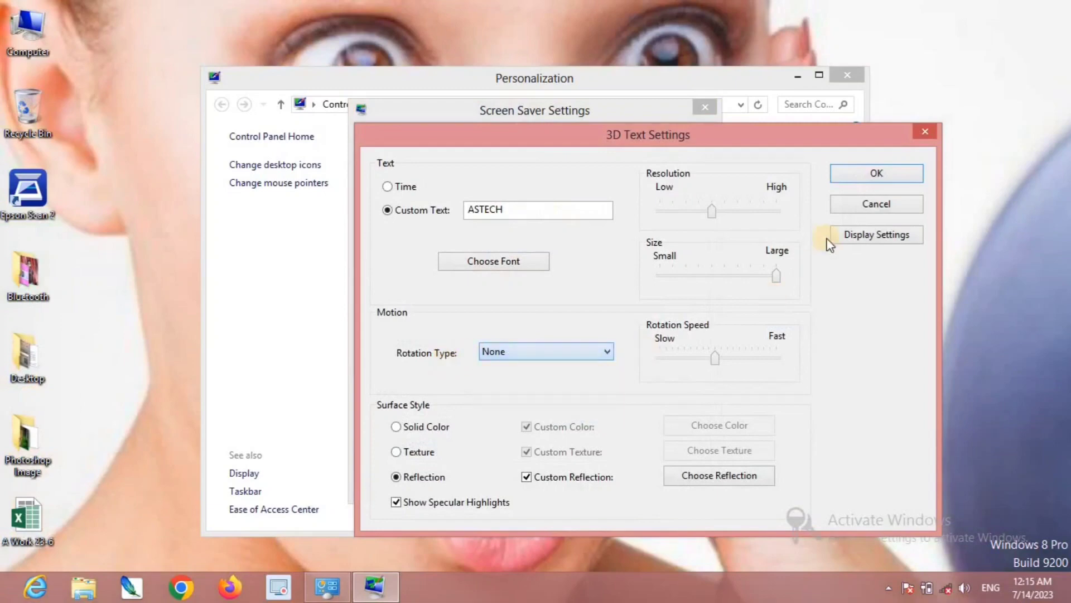
pyautogui.click(864, 178)
pyautogui.click(658, 342)
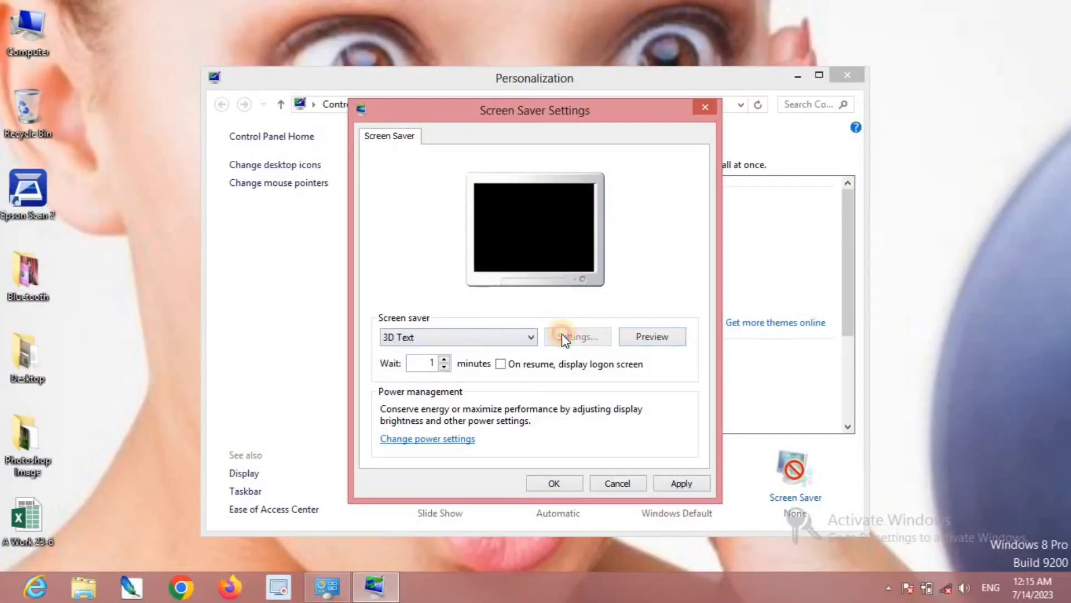
# Set the 3D Text rotation type to Spin, save the settings, and preview the screen saver full screen.
pyautogui.click(562, 337)
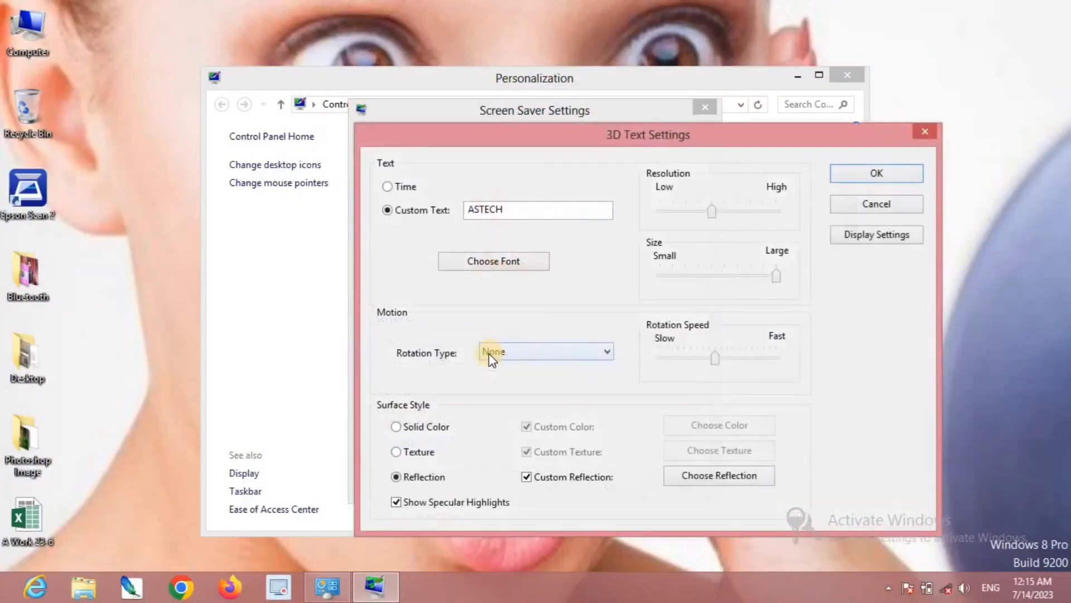
pyautogui.click(491, 351)
pyautogui.click(491, 375)
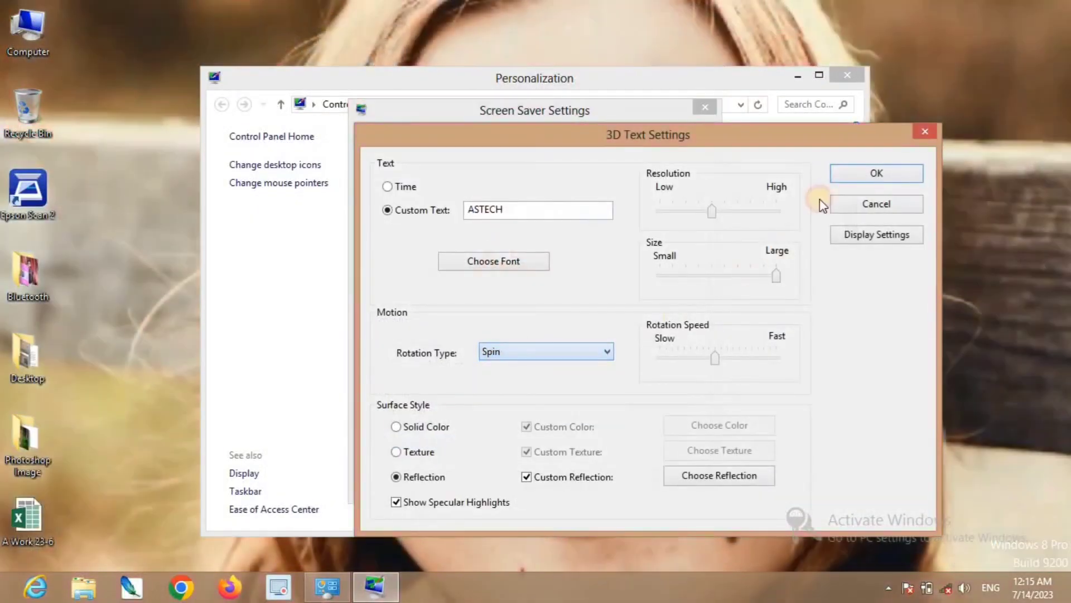
pyautogui.click(843, 176)
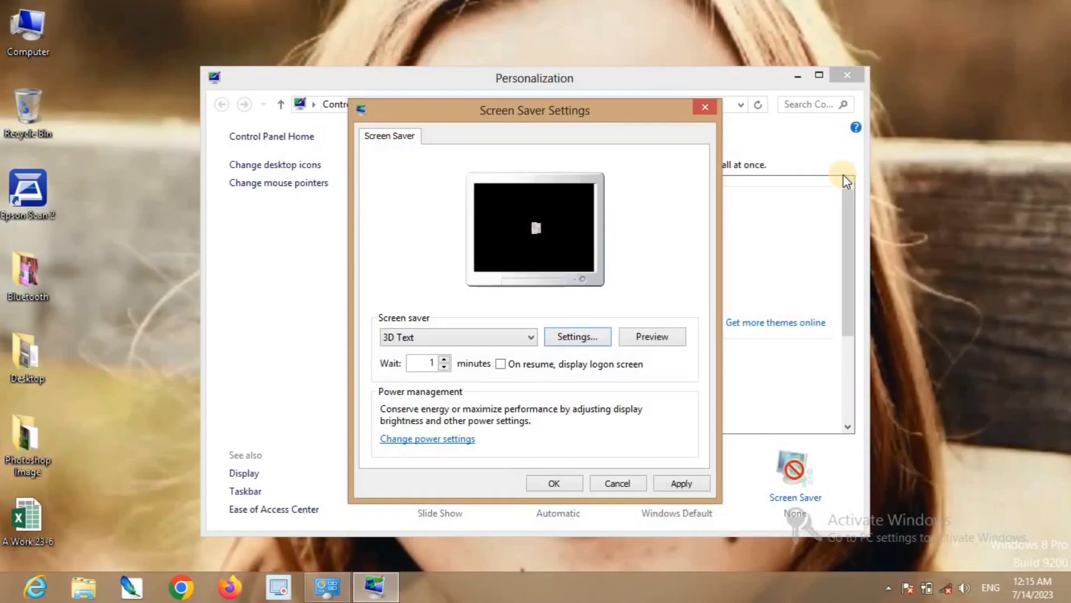
pyautogui.click(677, 335)
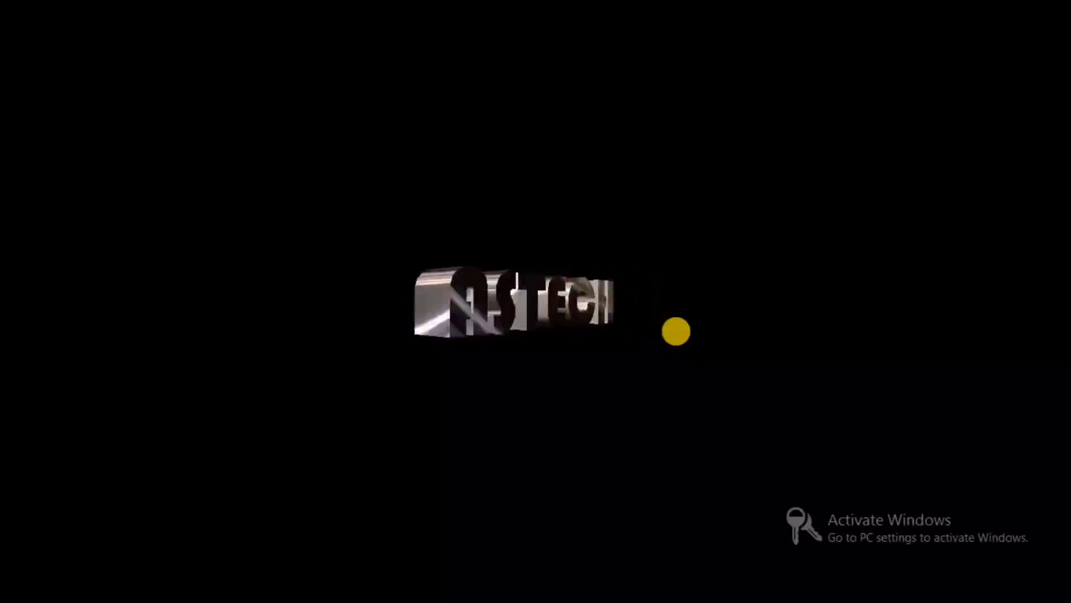
pyautogui.moveTo(424, 479)
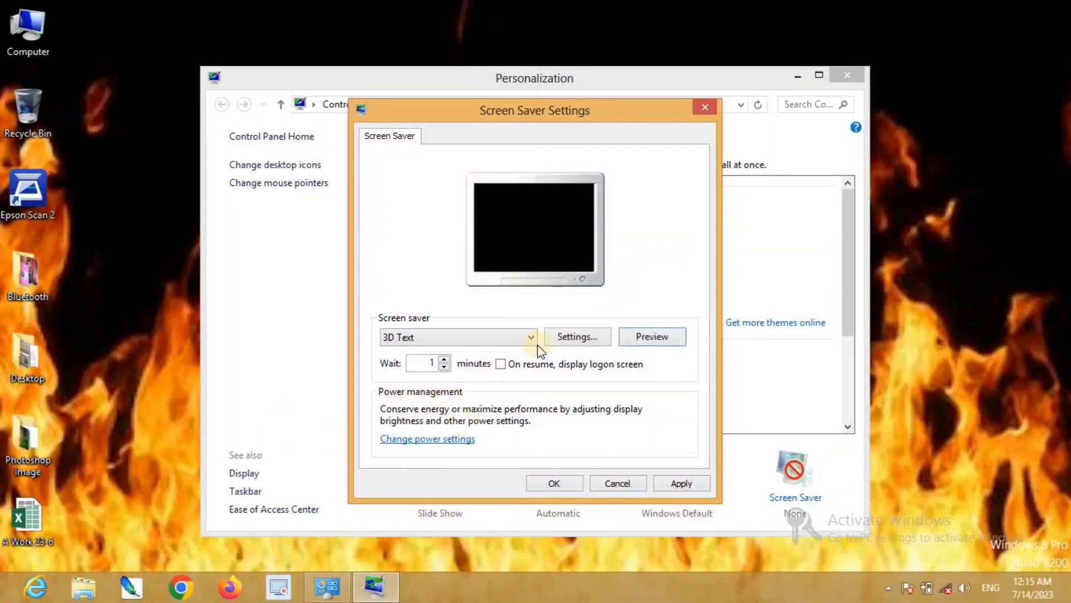
# Switch the 3D Text rotation type from Spin to another motion, save the settings, and run the full-screen preview.
pyautogui.click(575, 336)
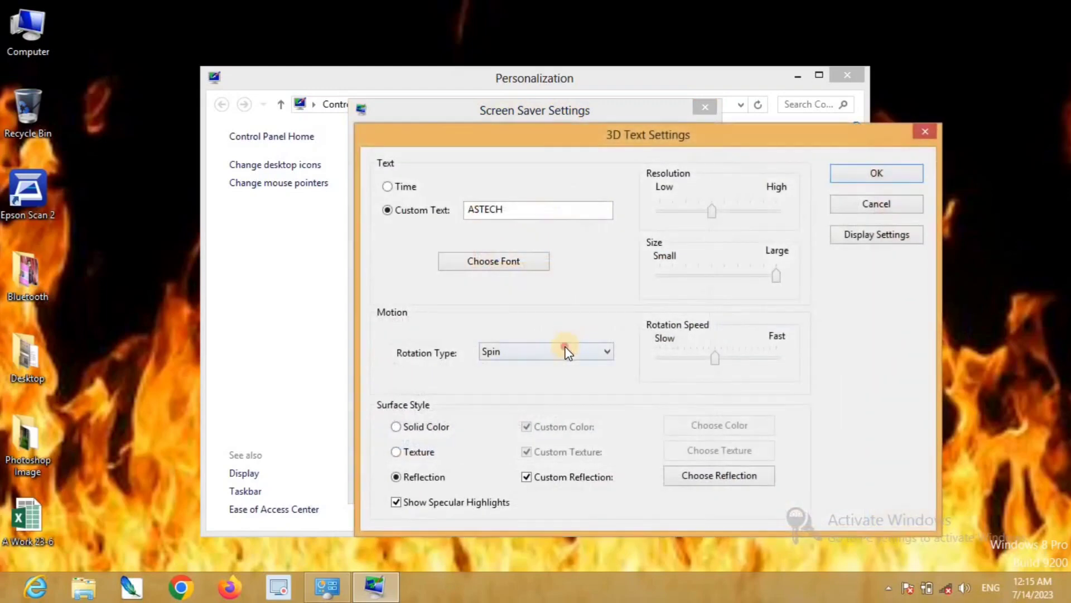
pyautogui.click(564, 351)
pyautogui.click(510, 390)
pyautogui.click(876, 173)
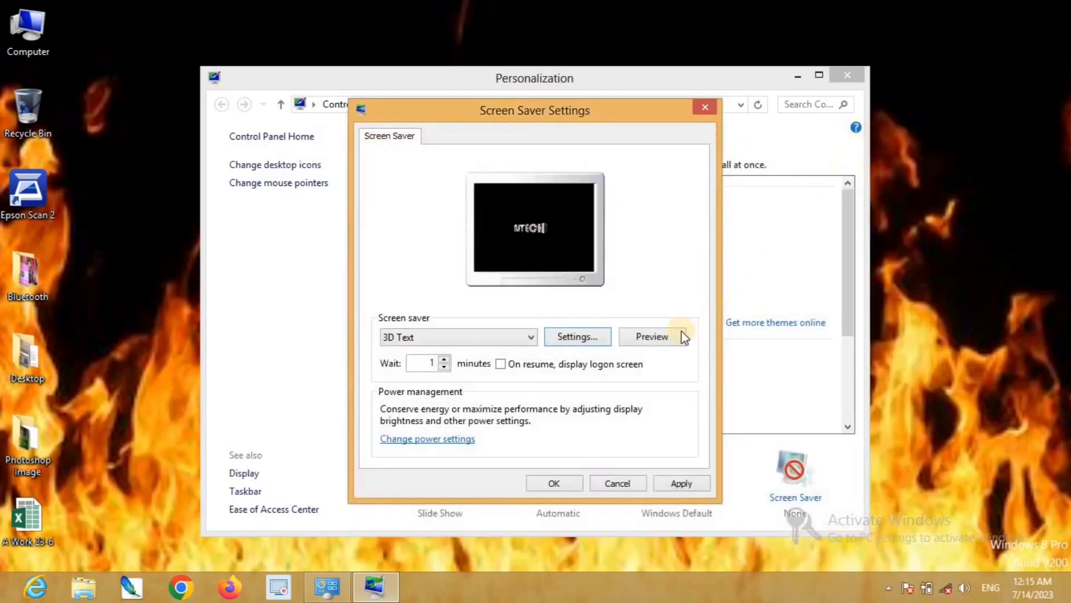
pyautogui.click(672, 335)
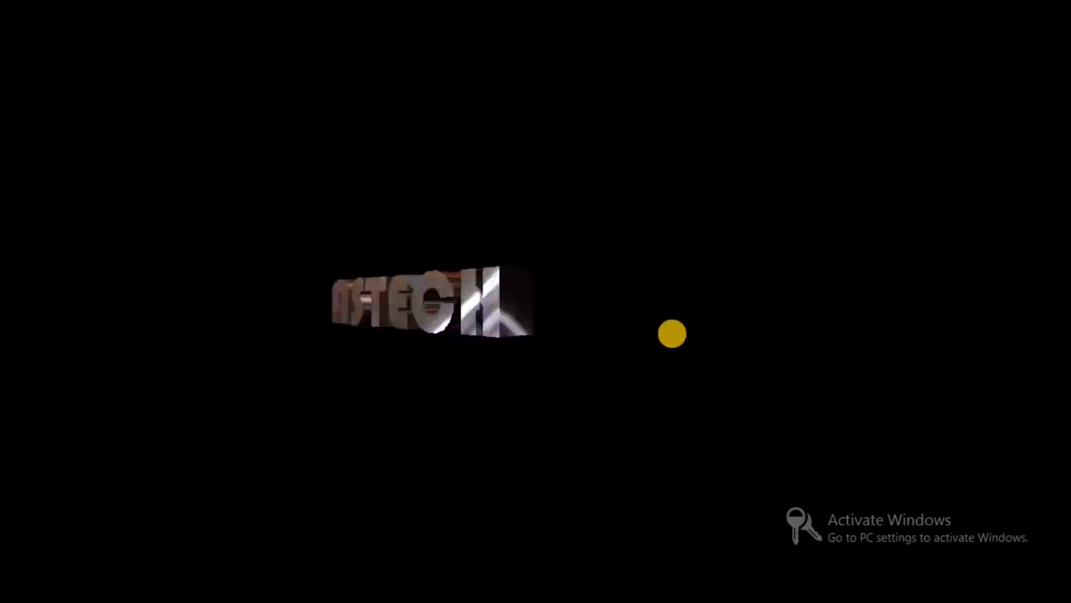